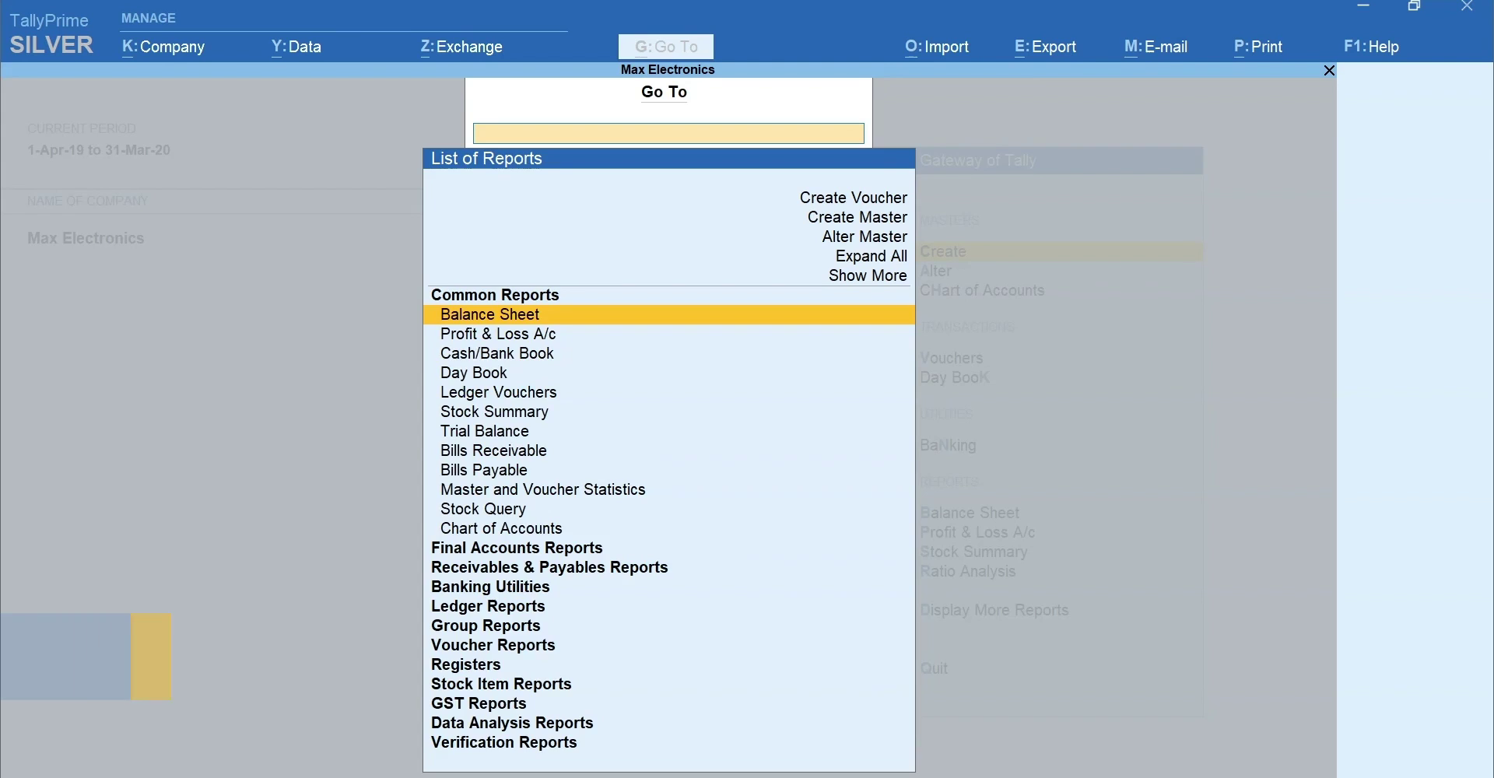
View the Bills Receivable report by searching the report list for "Bills", and close it.
text(Bills)
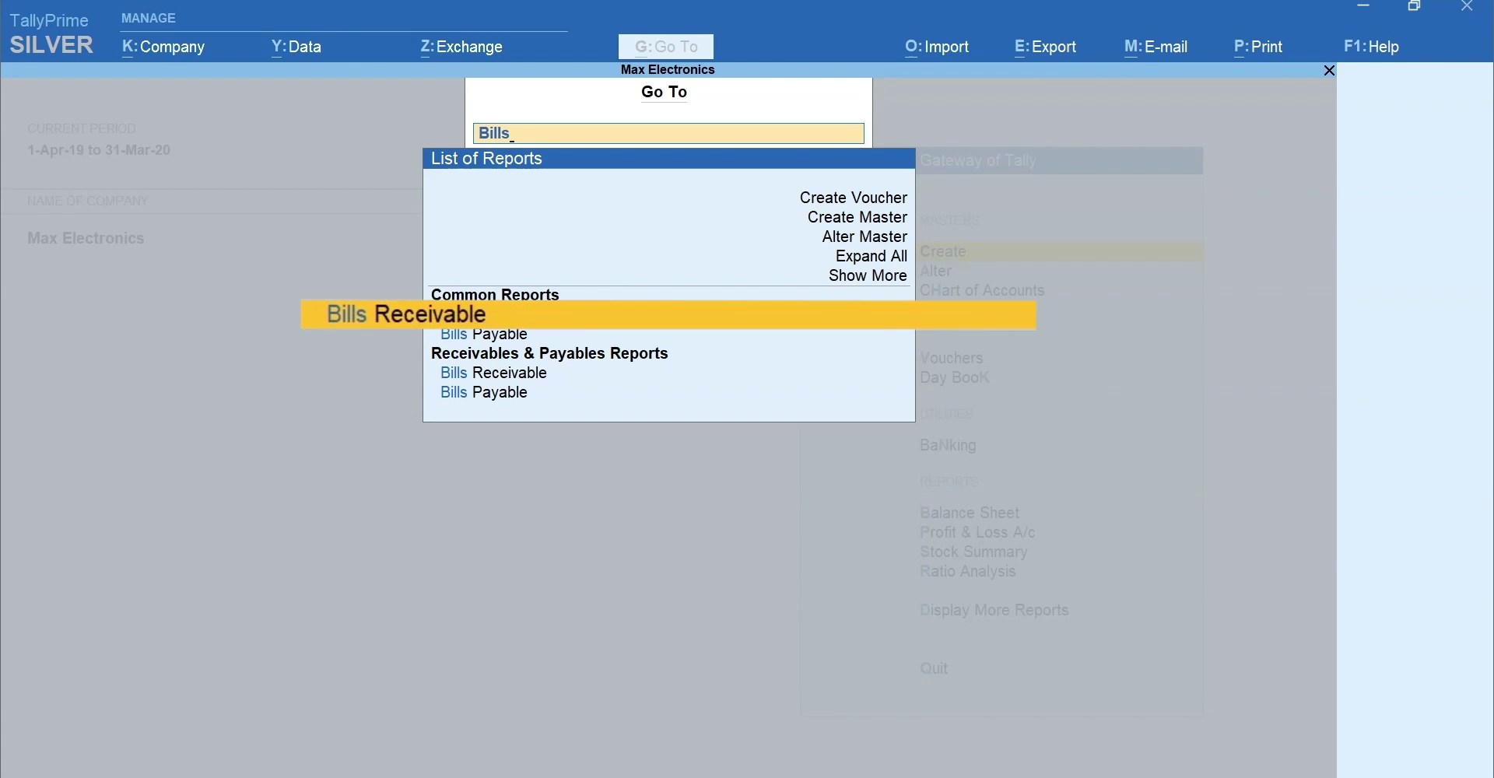
key(Return)
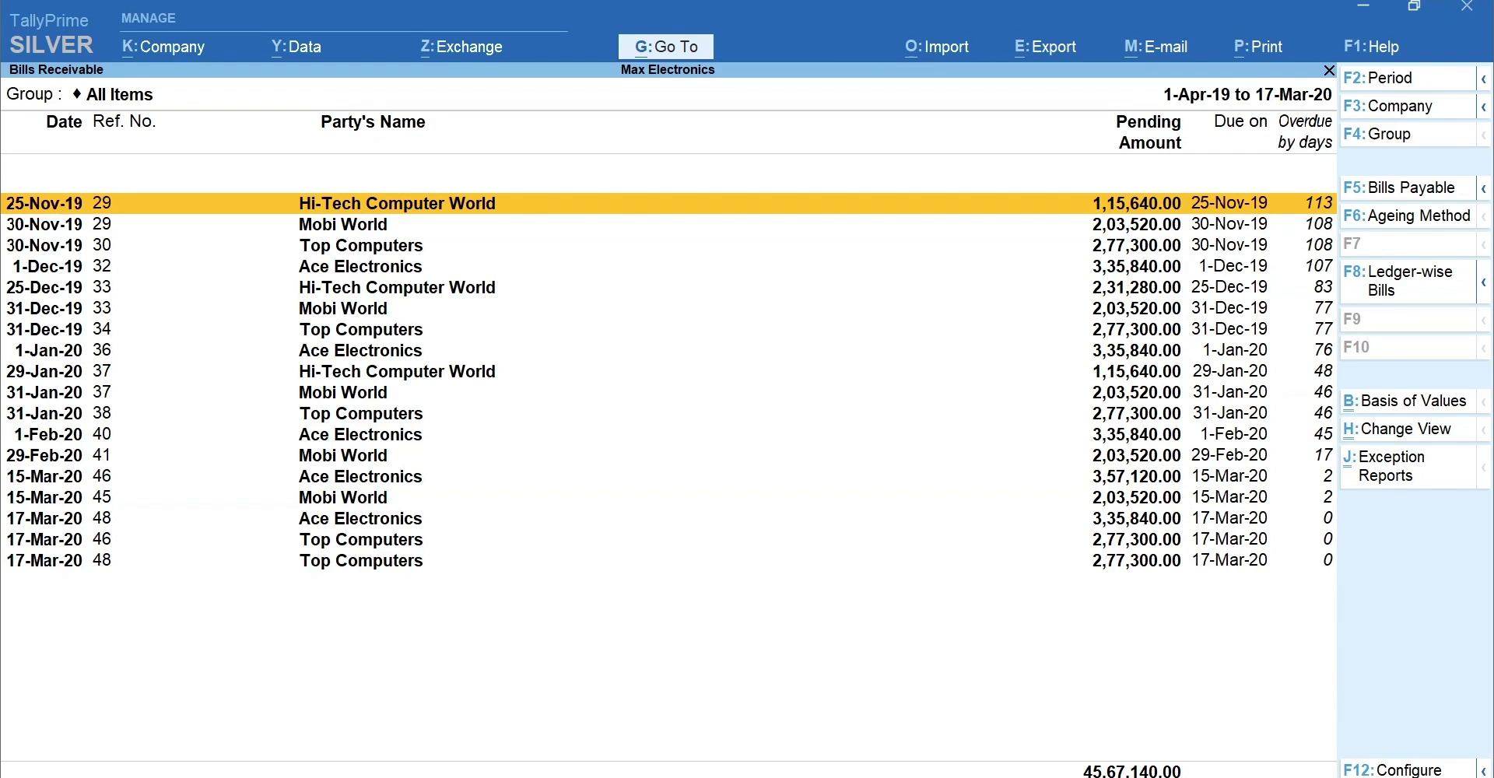
key(Escape)
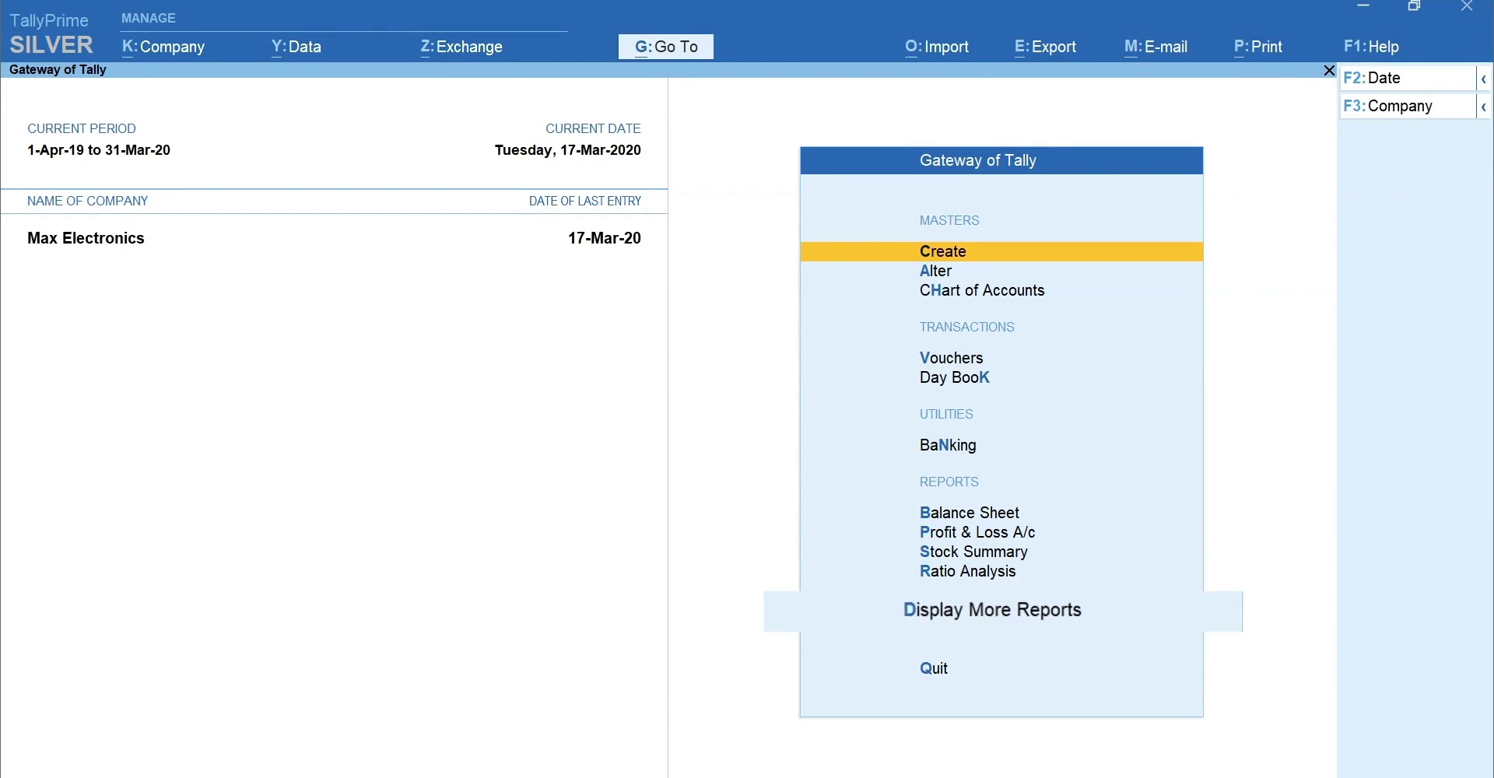
Display the outstanding receivables from the Statements of Accounts and arrange the bills ledger-wise.
key(d)
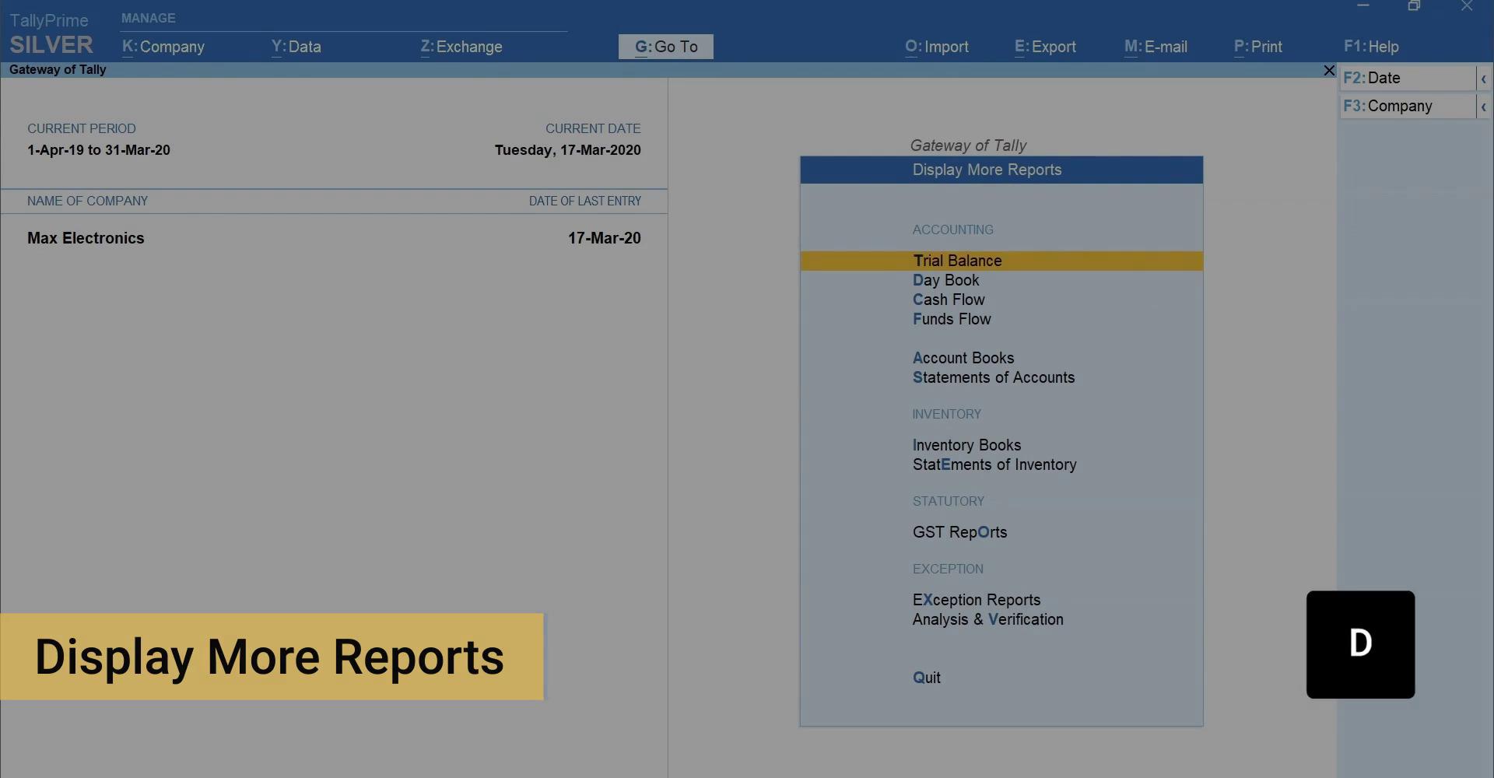
key(s)
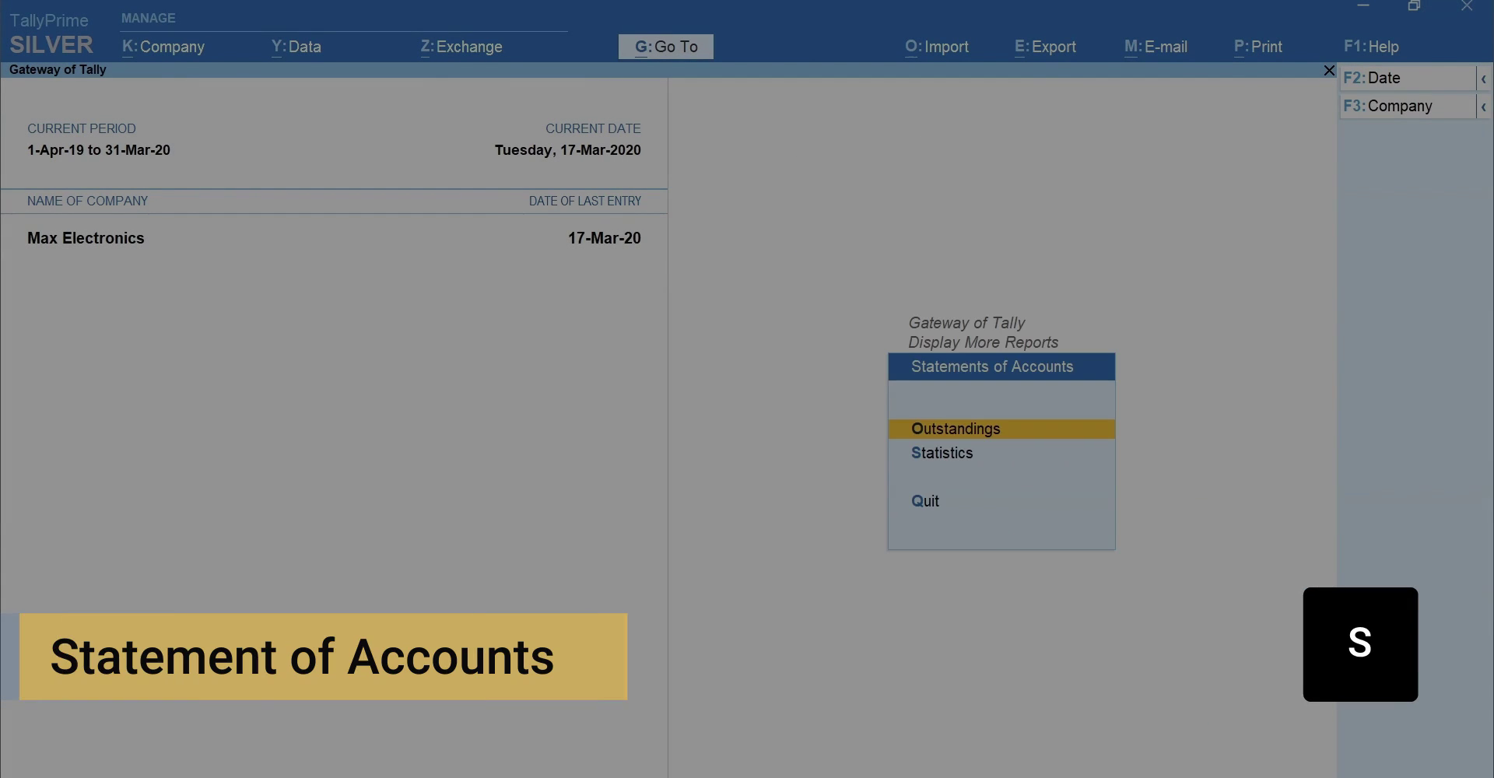
key(o)
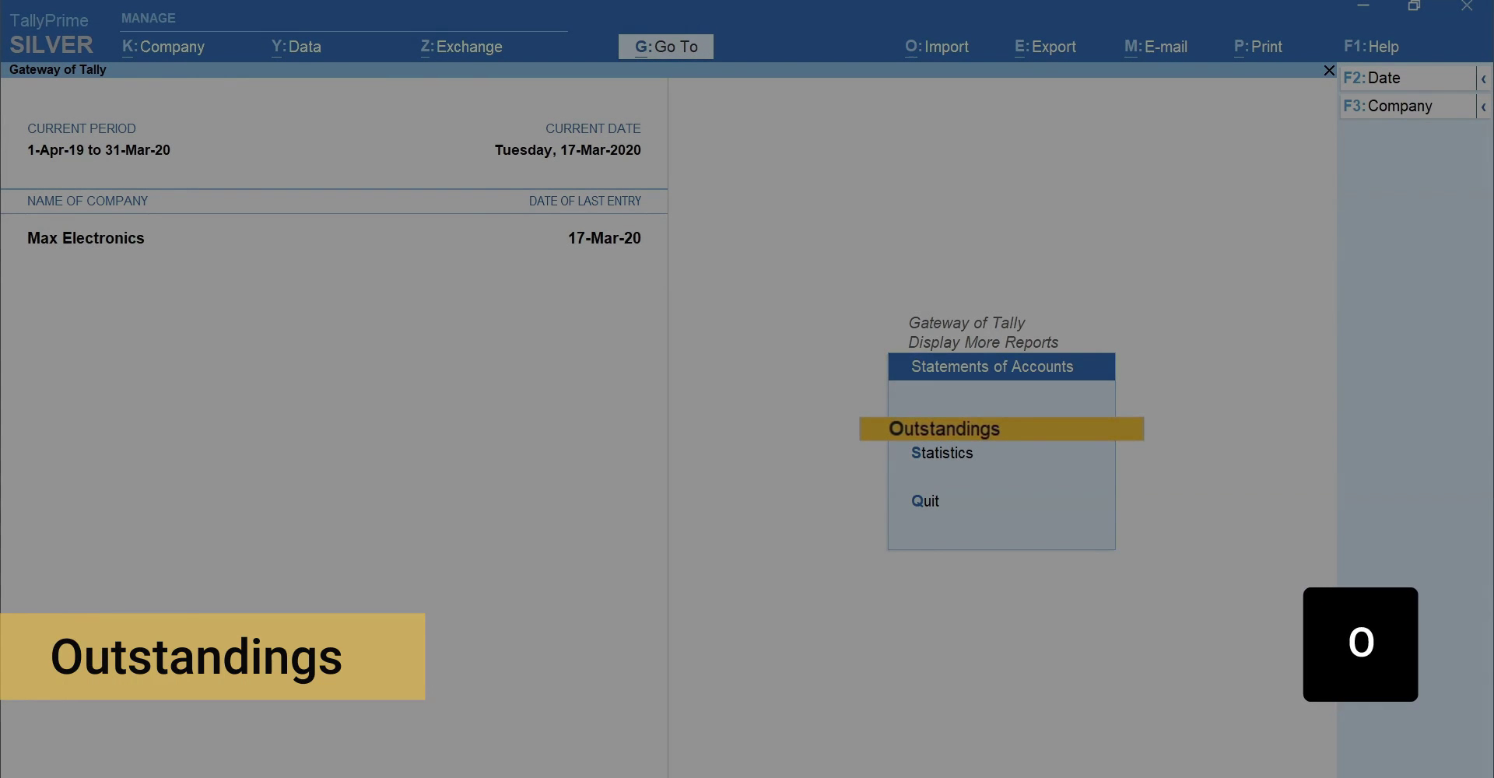
key(r)
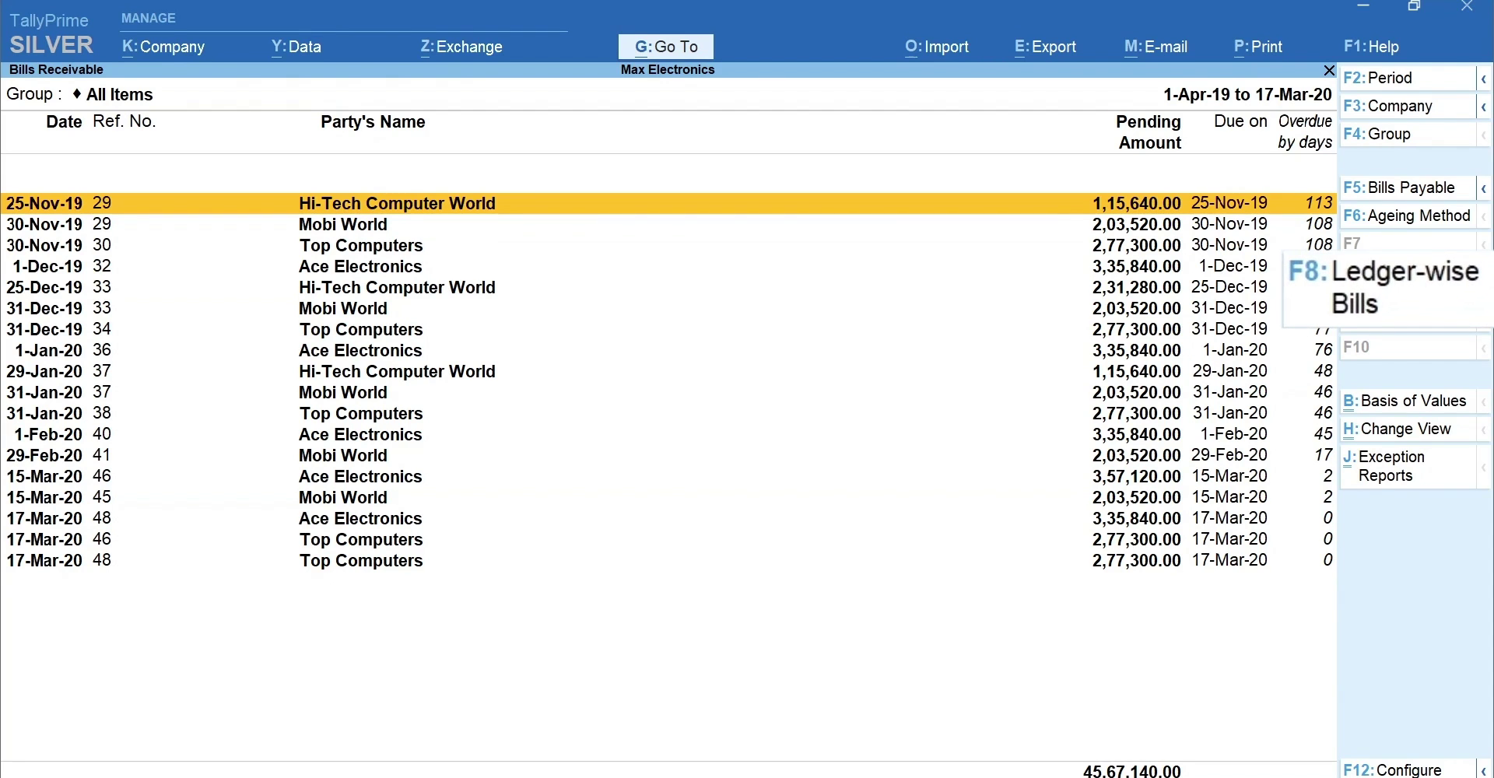
key(F8)
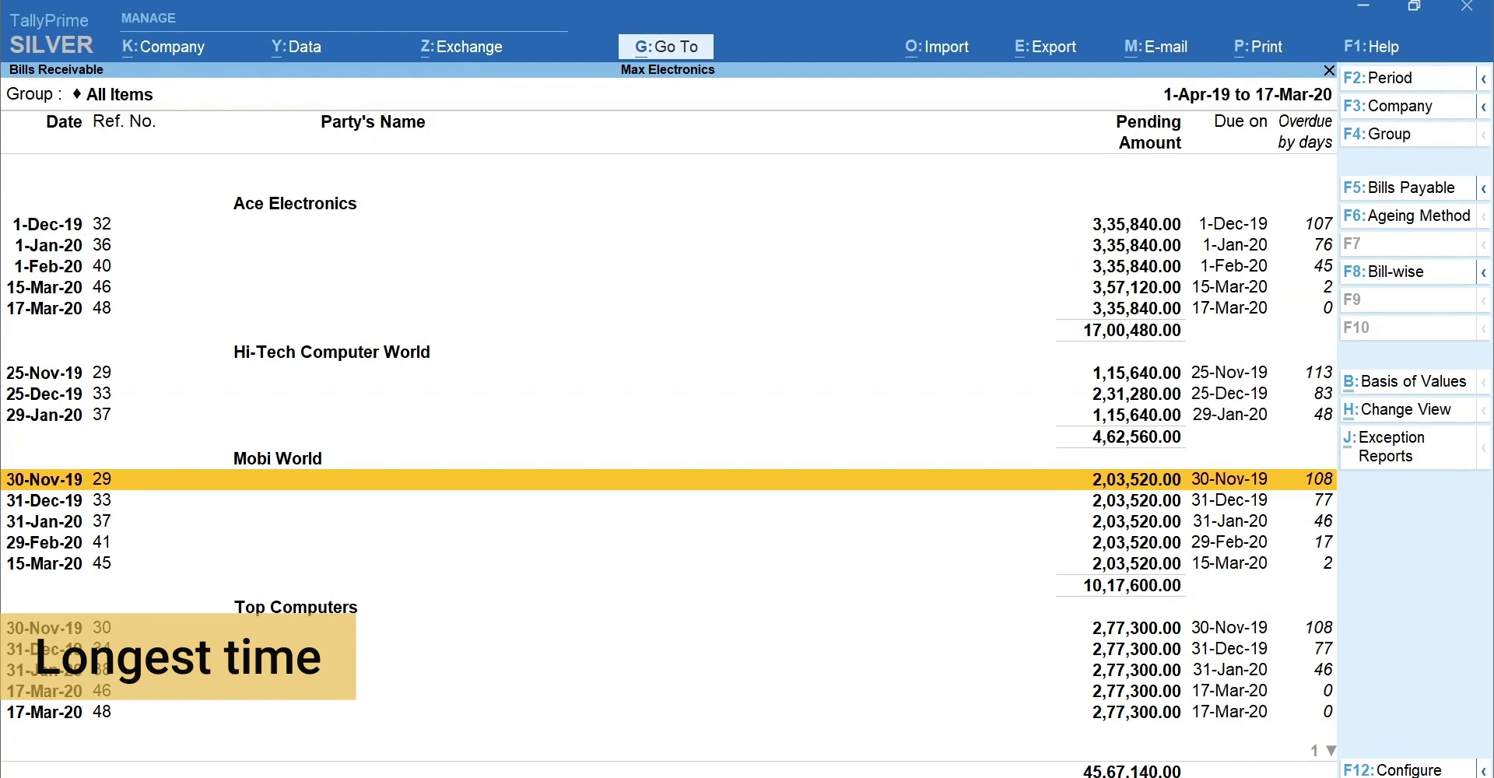
Choose Ageing by Due Date as the ageing method for the Bills Receivable report.
key(F6)
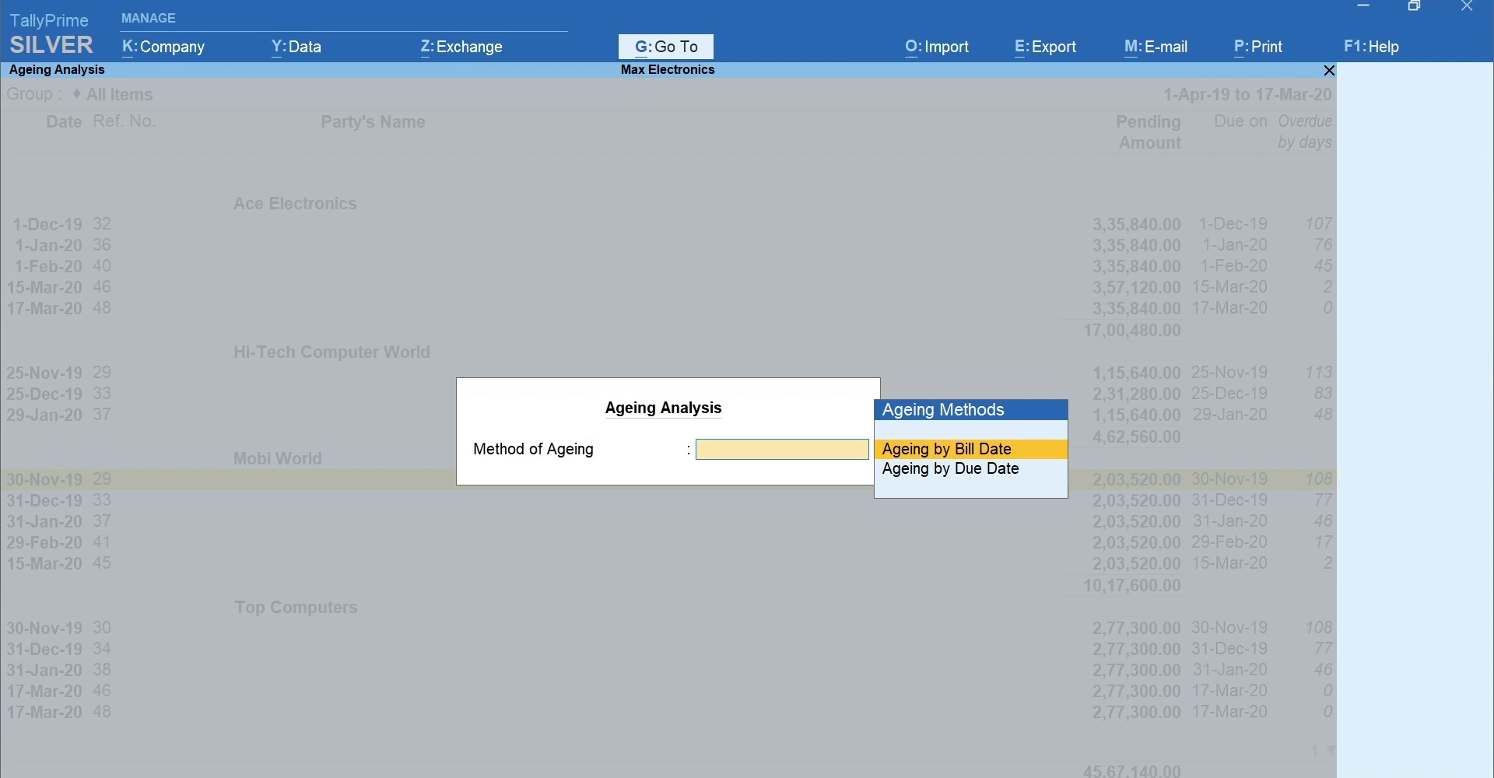
key(Down)
key(Return)
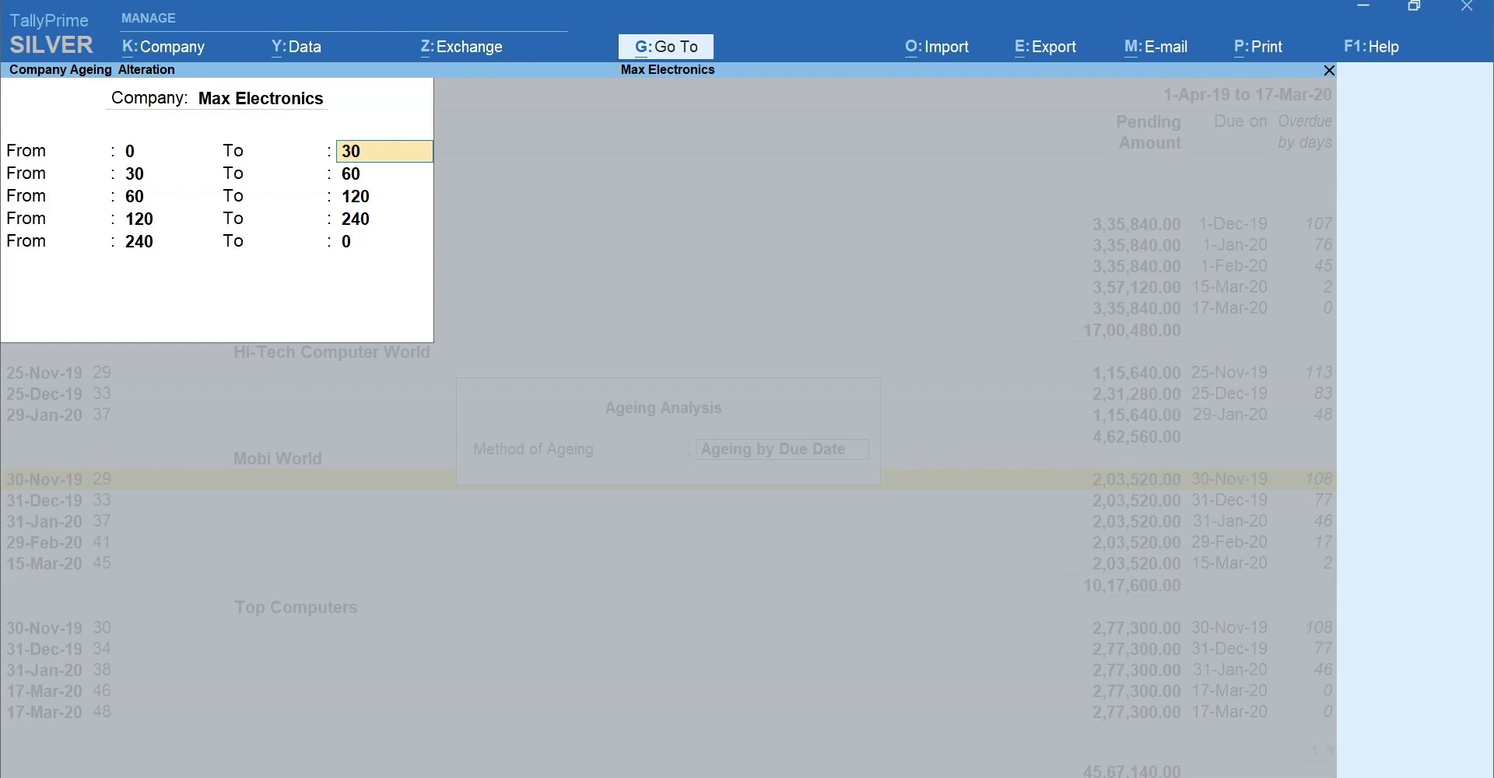
Set the ageing periods to 0–15, 15–30, 30–60, 60–90 and over 90 days, and accept them.
text(15)
key(Return)
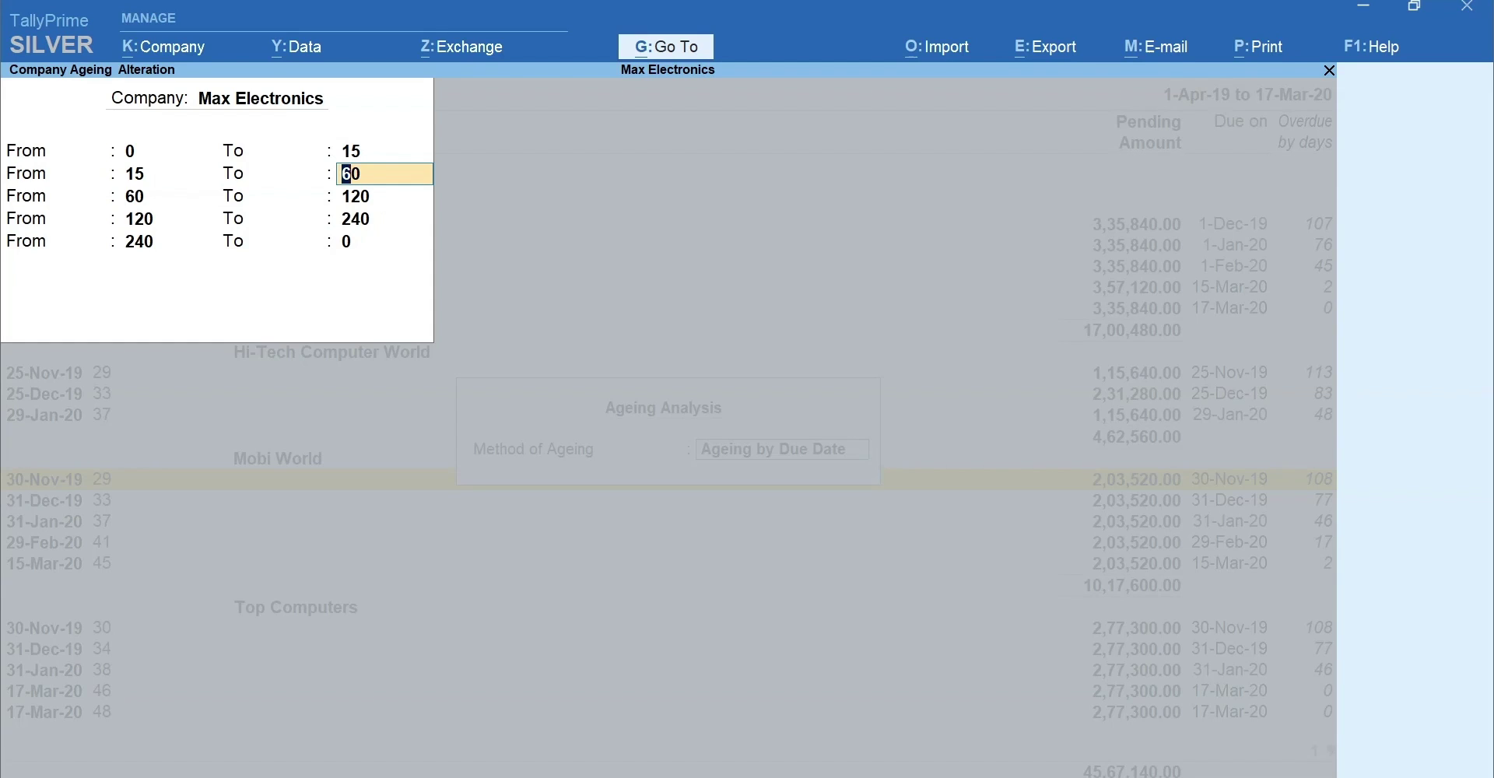
text(30)
key(Return)
text(60)
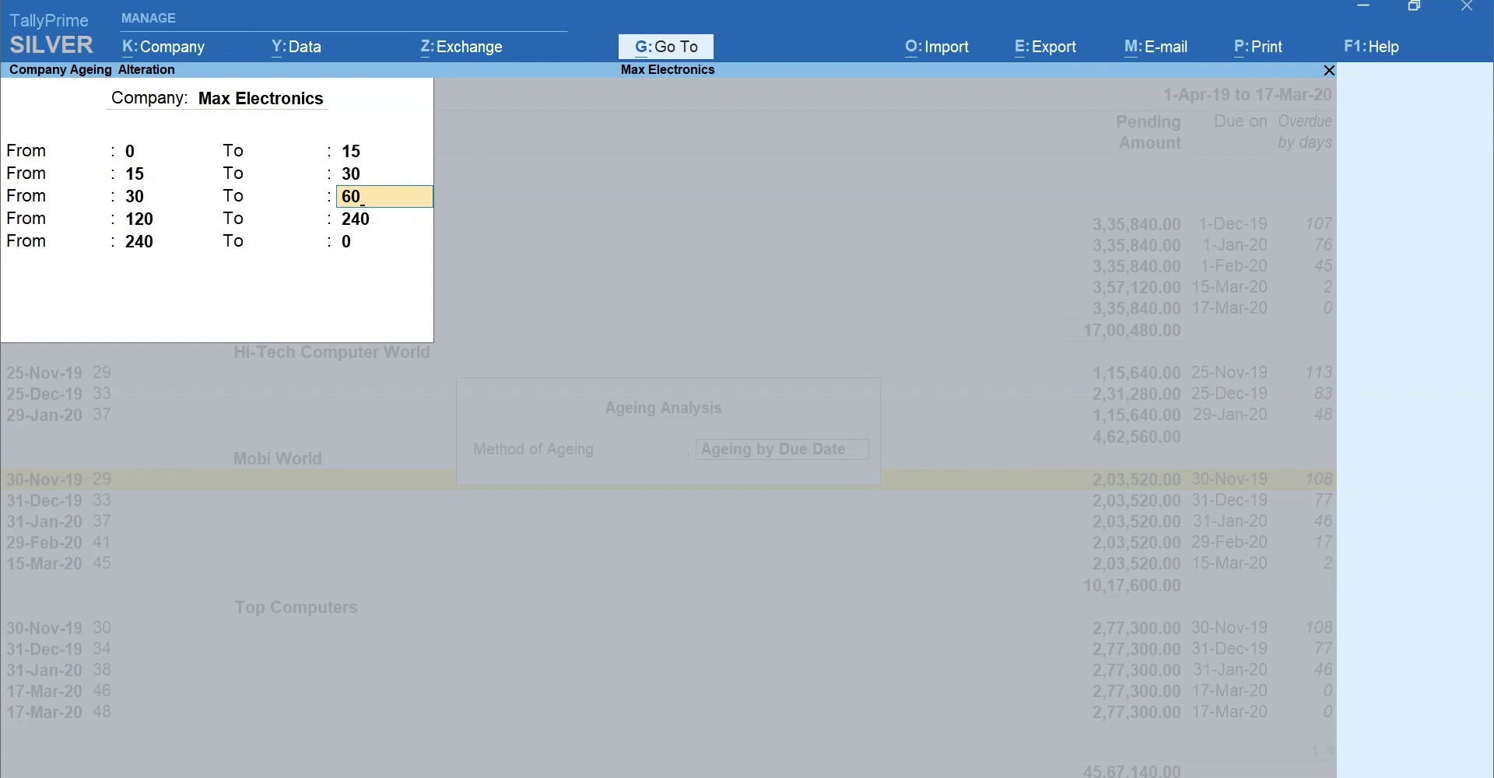
key(Return)
text(90)
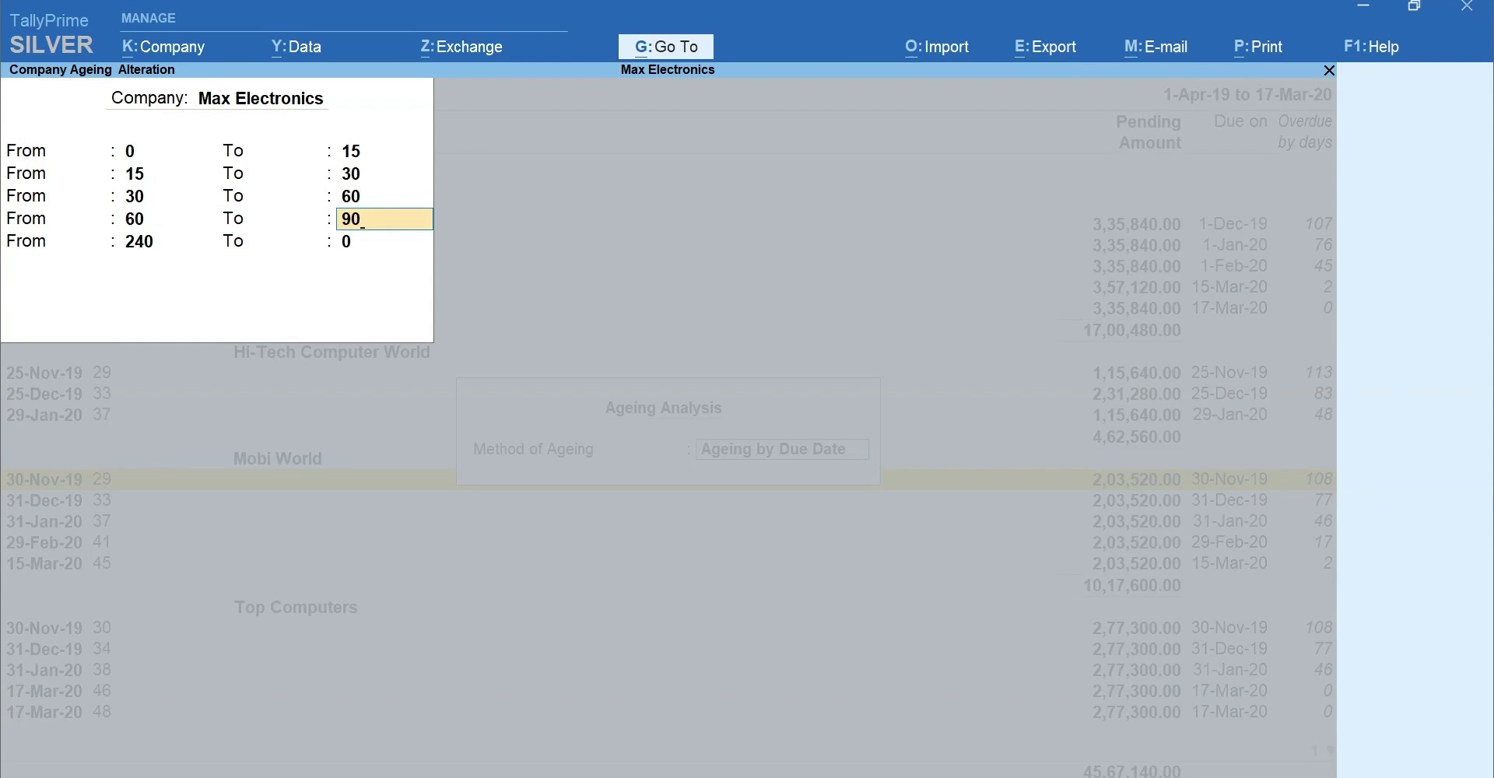
key(Return)
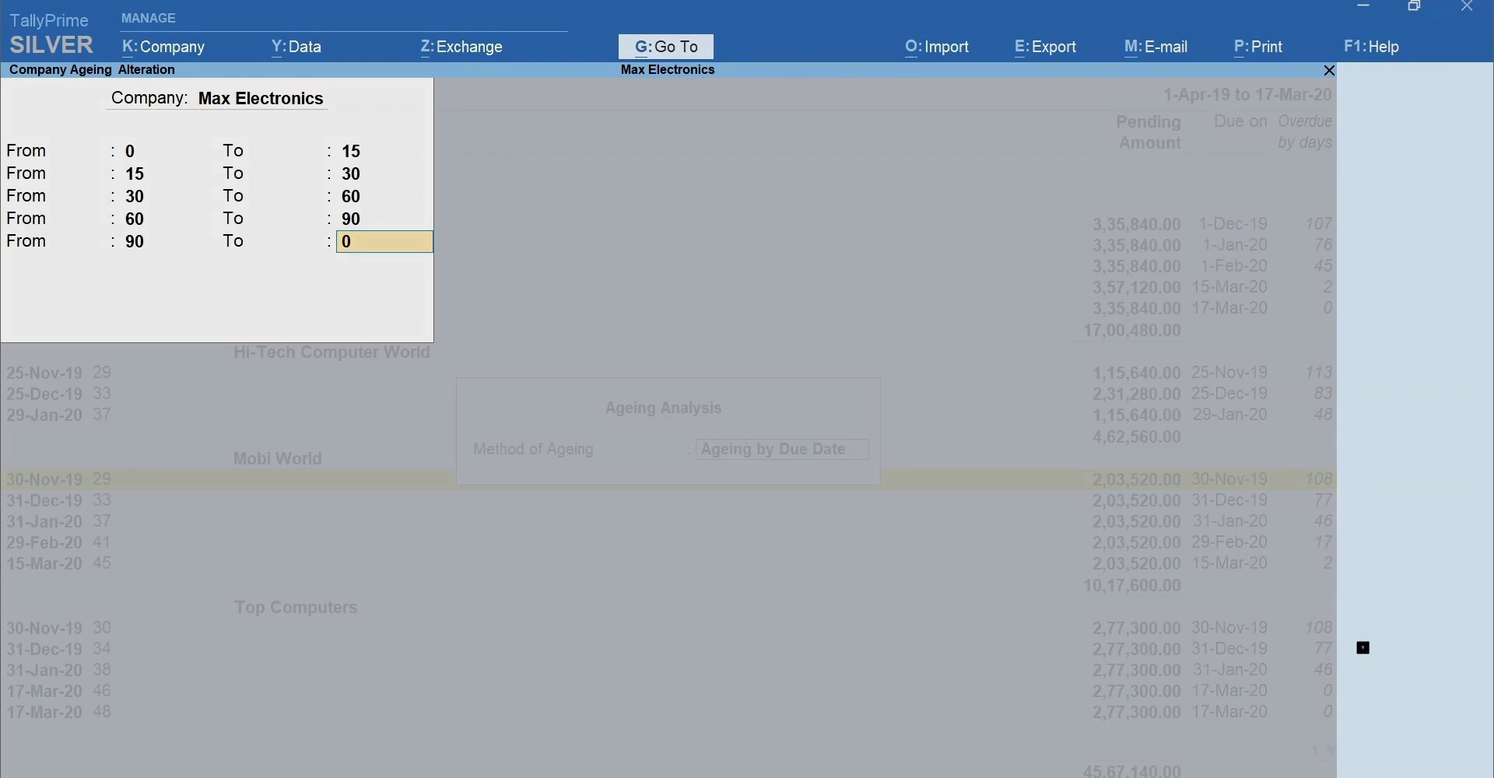
key(Return)
key(y)
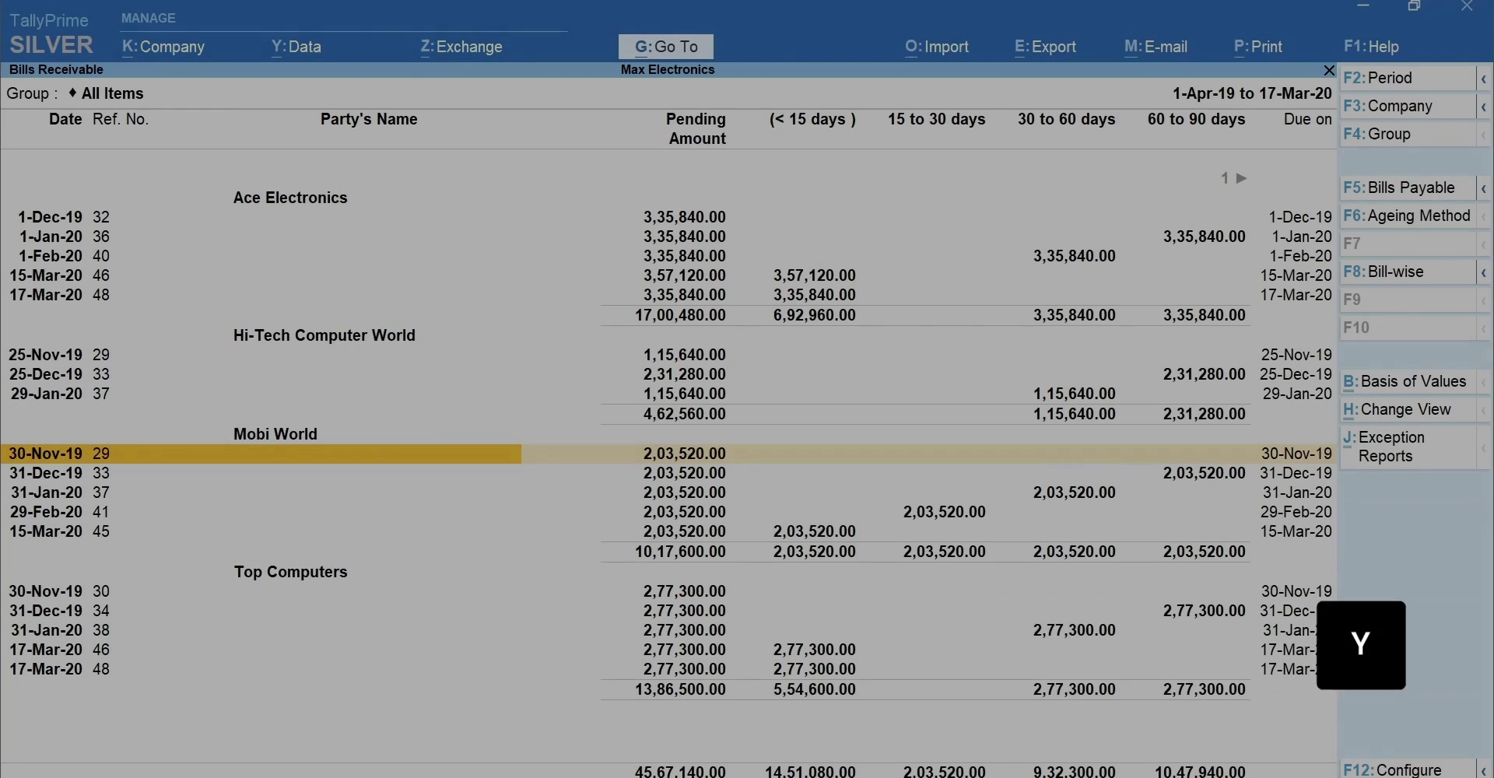
Examine the ageing columns of the Mobi World bills across to the over 90 days column.
key(Right)
key(Right)
key(Right)
key(Right)
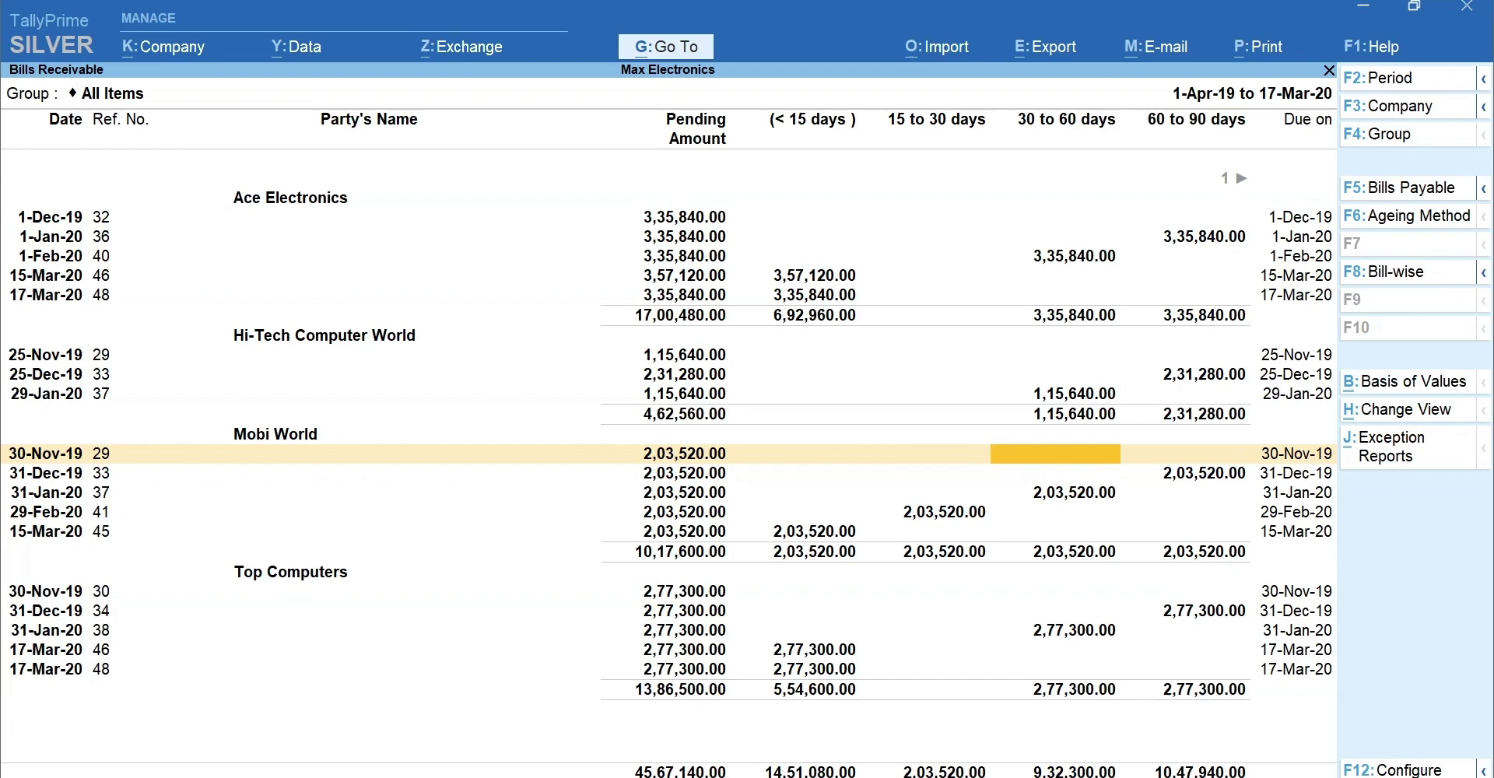
key(Right)
key(Down)
key(Right)
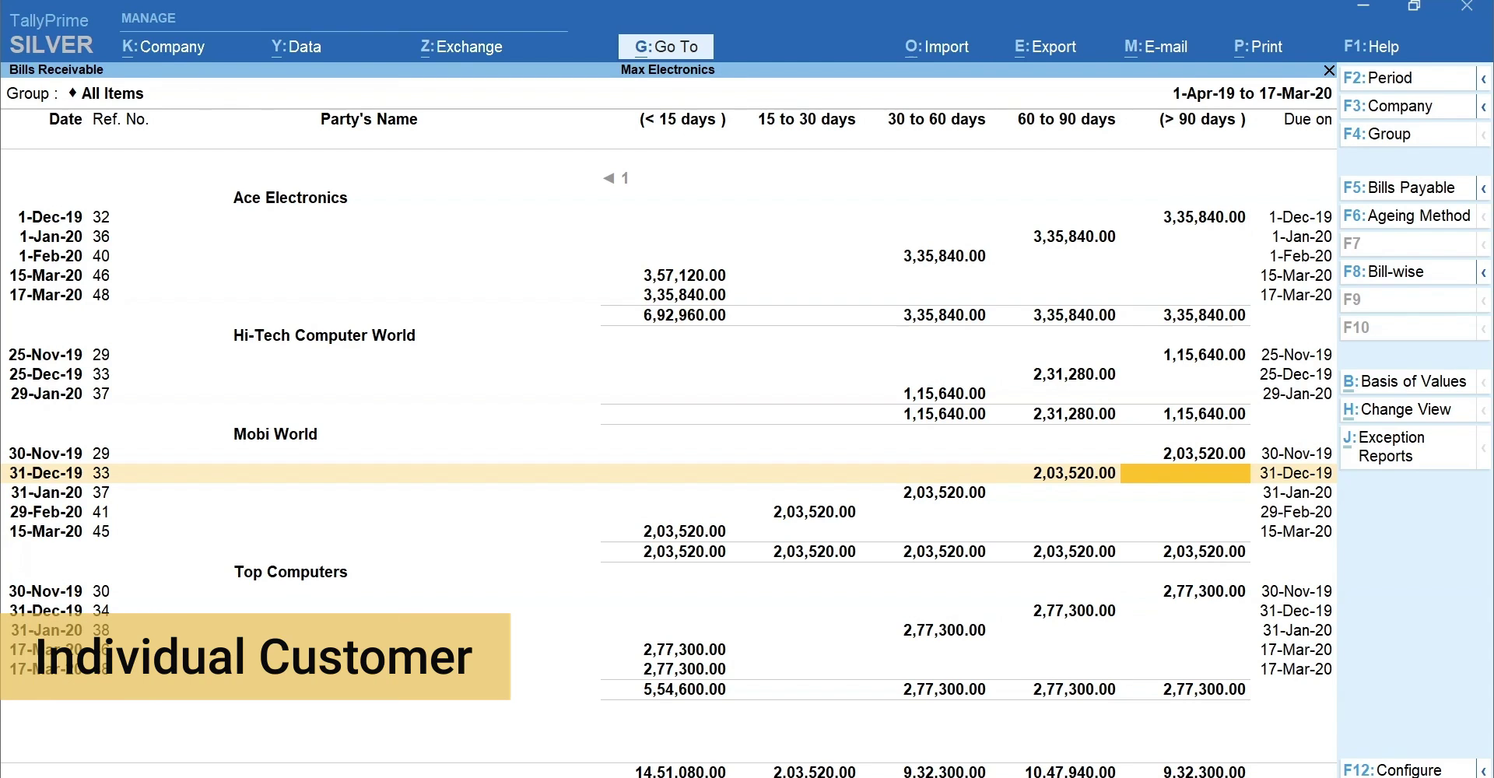
Leave Bills Receivable and display the ledger outstandings of Ace Electronics.
key(Escape)
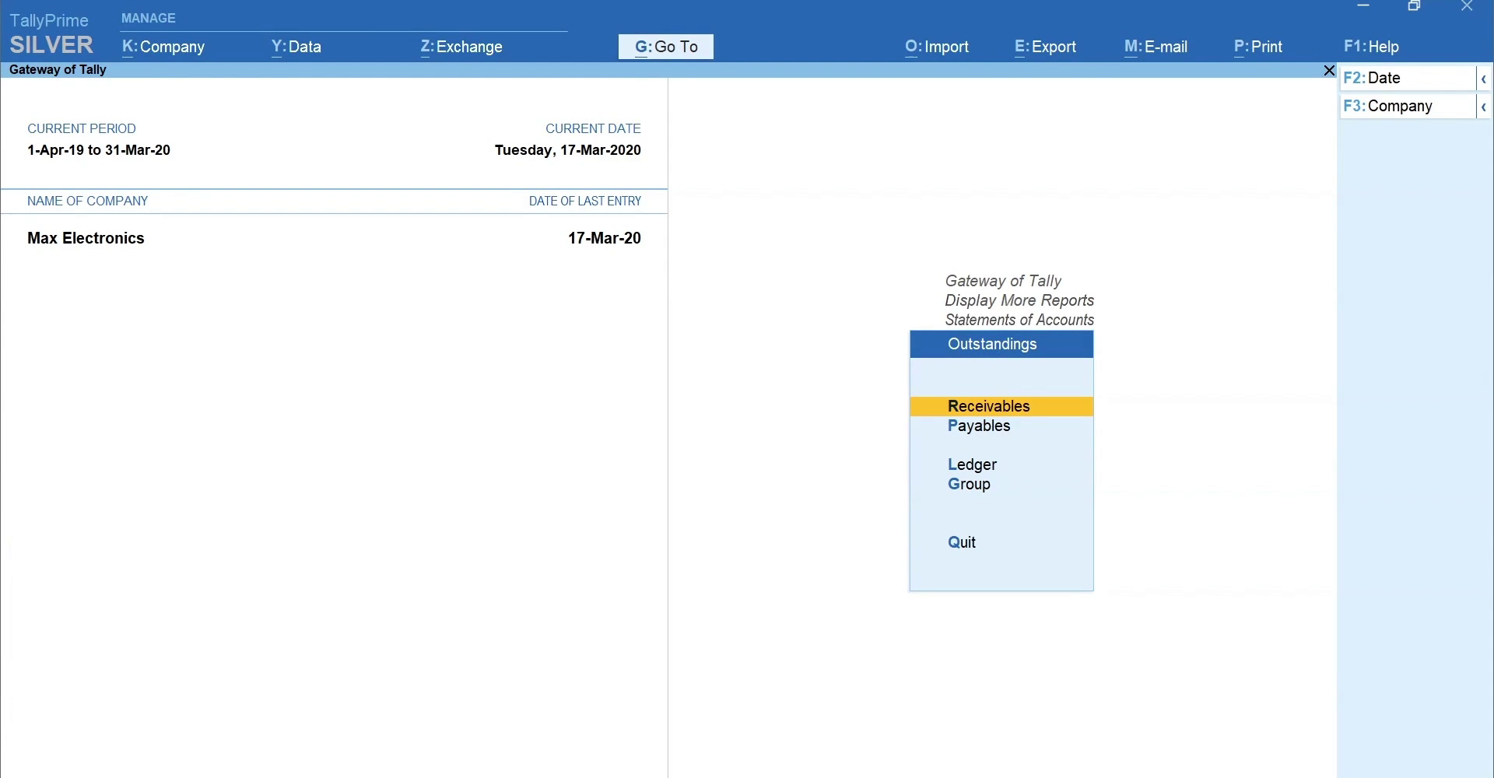
key(l)
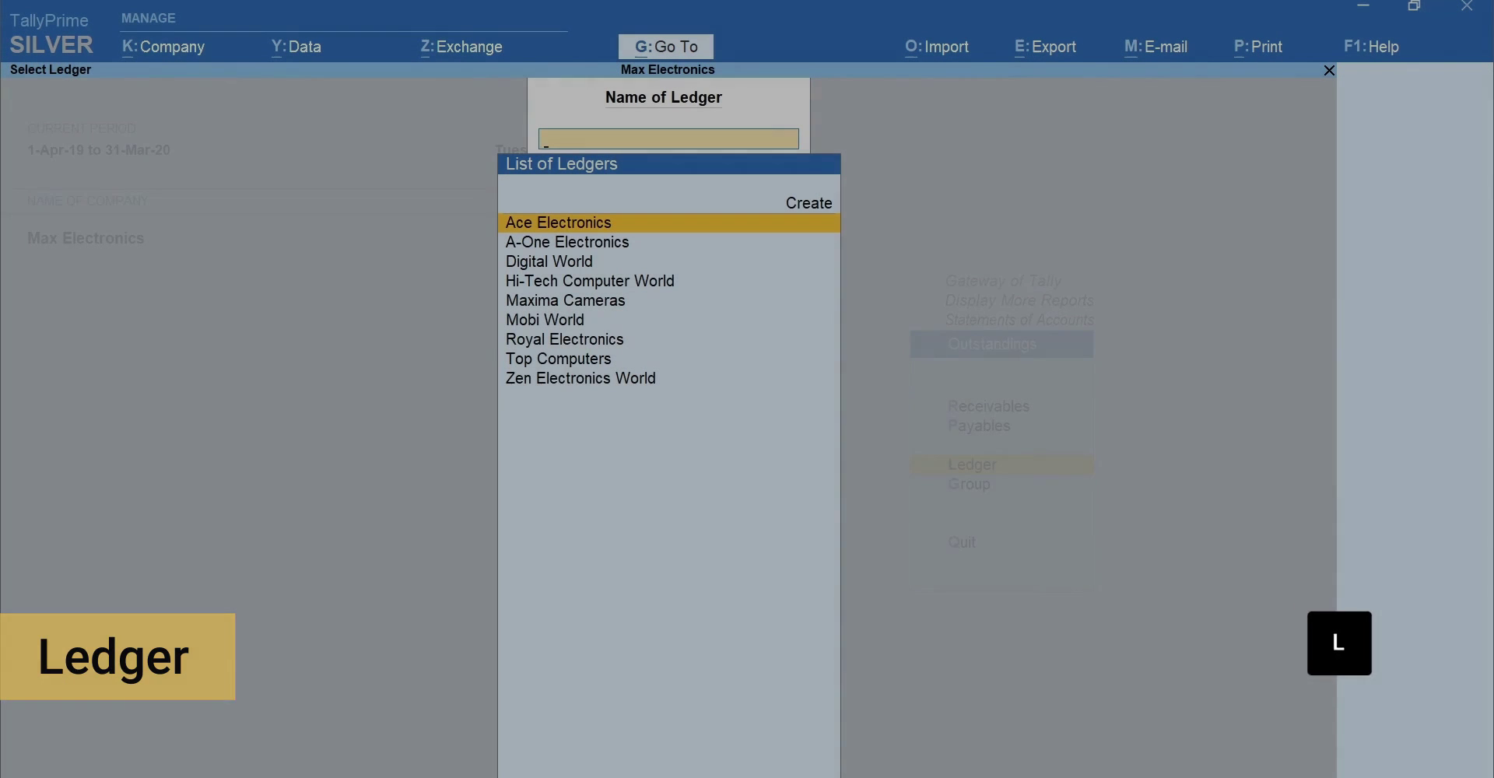
key(Return)
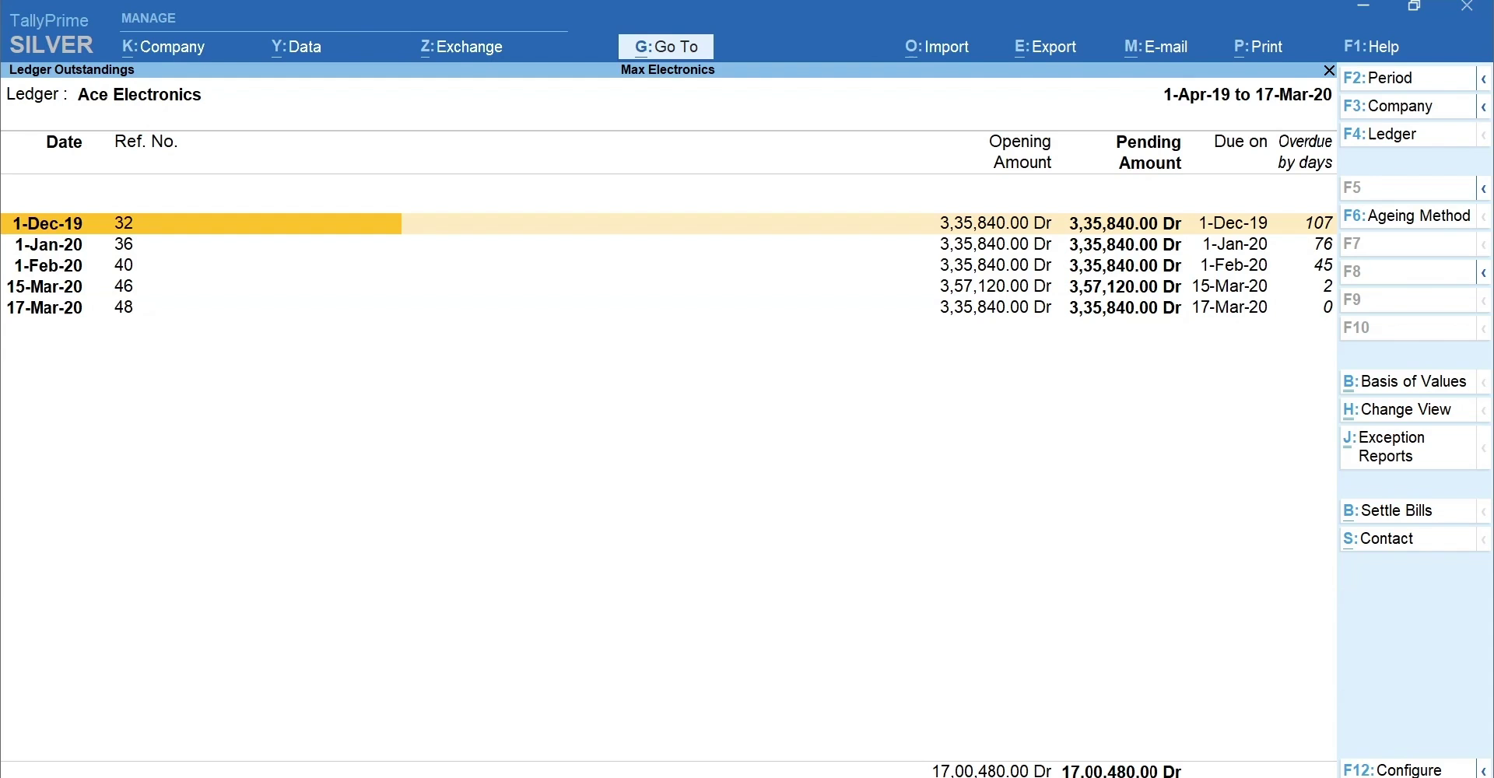
Configure the printout of the current report as a Reminder Letter, accepting the existing ageing periods.
key(alt+p)
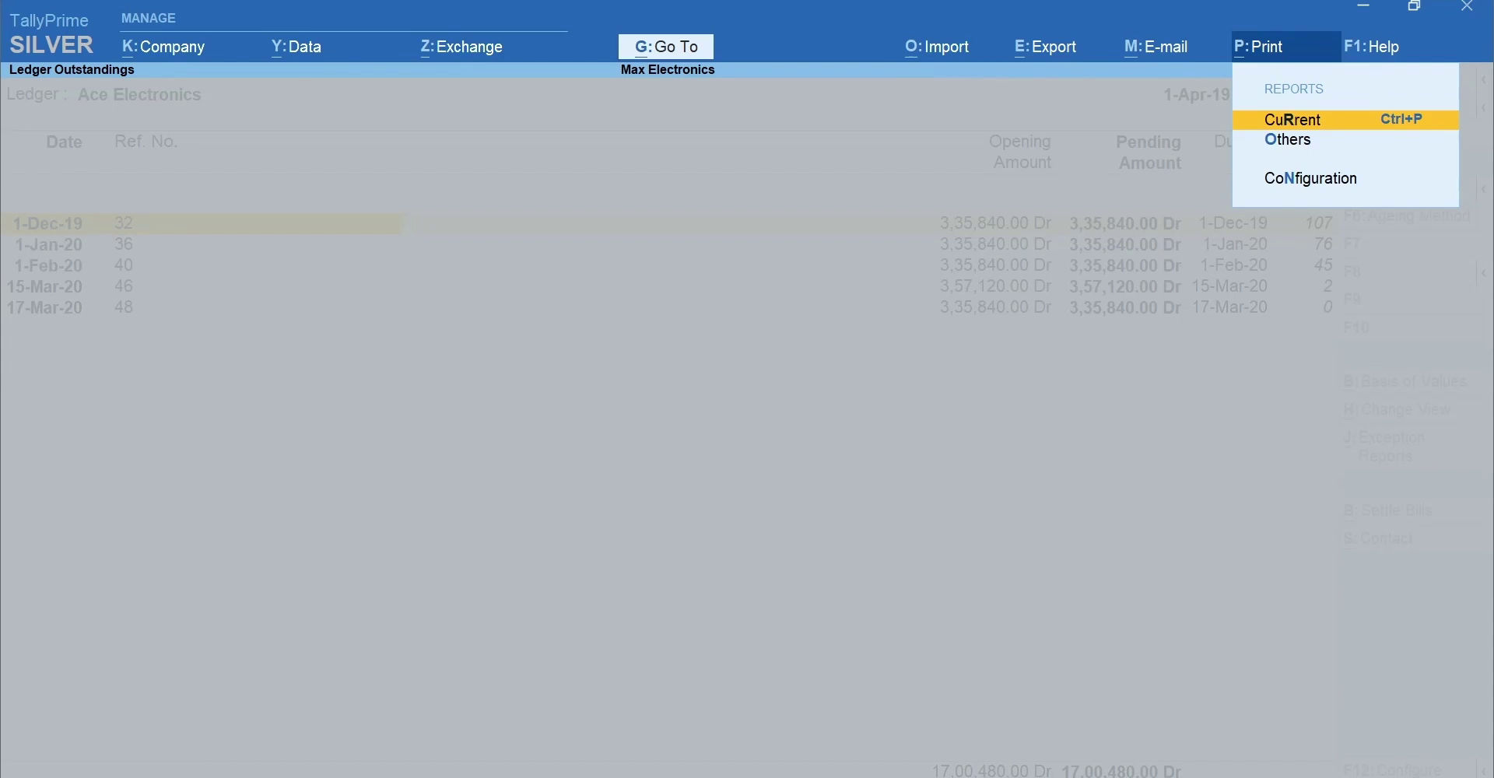
key(ctrl+p)
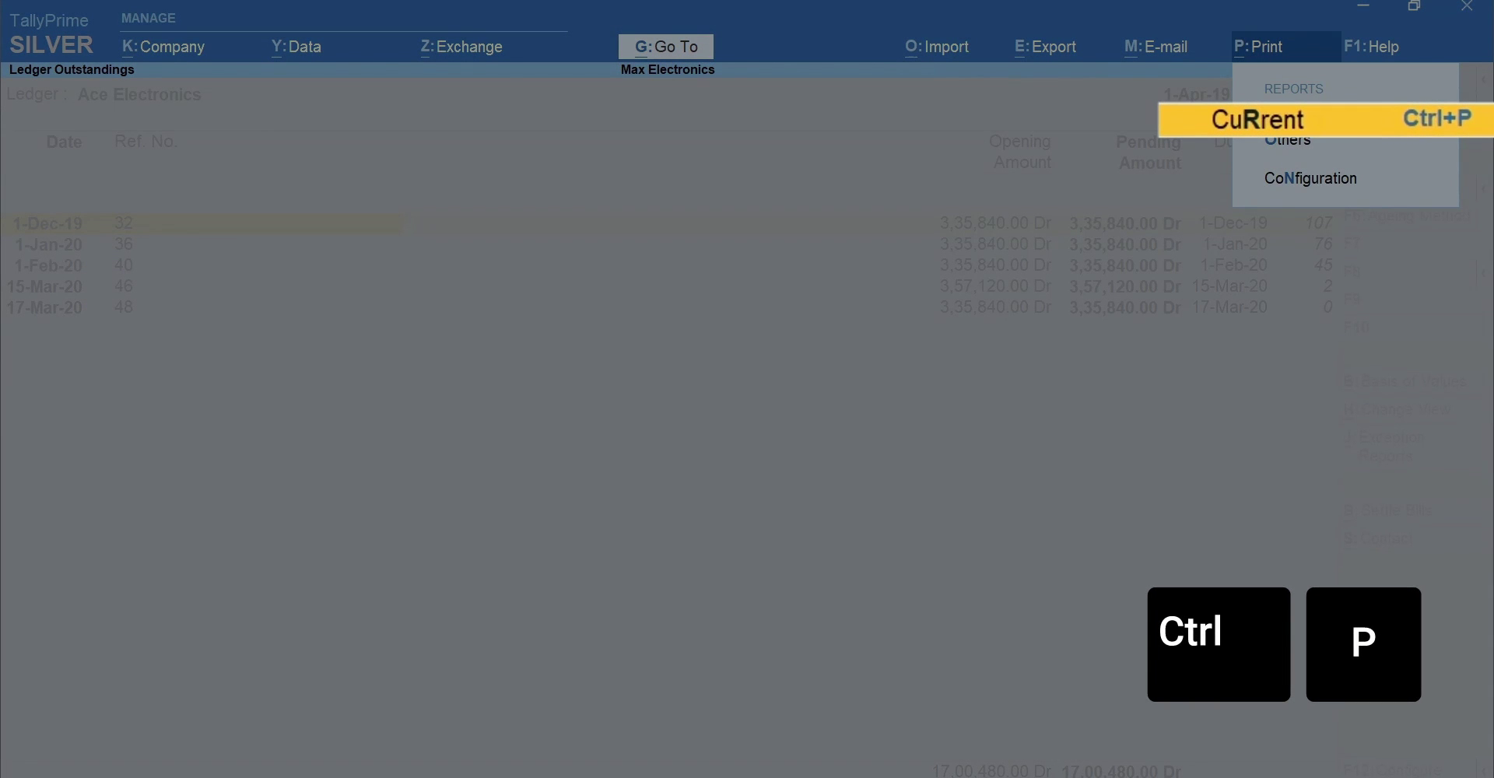
key(c)
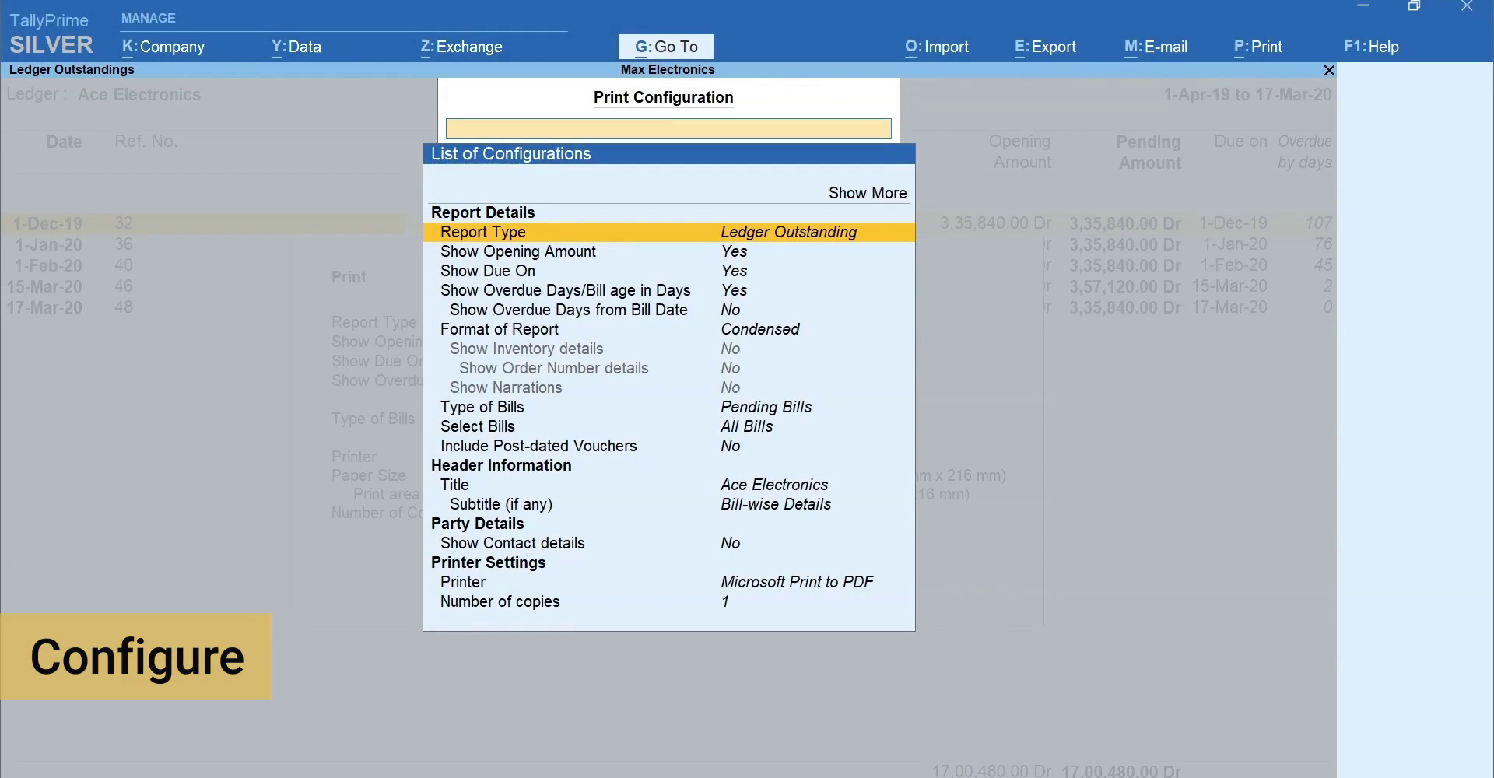
key(Return)
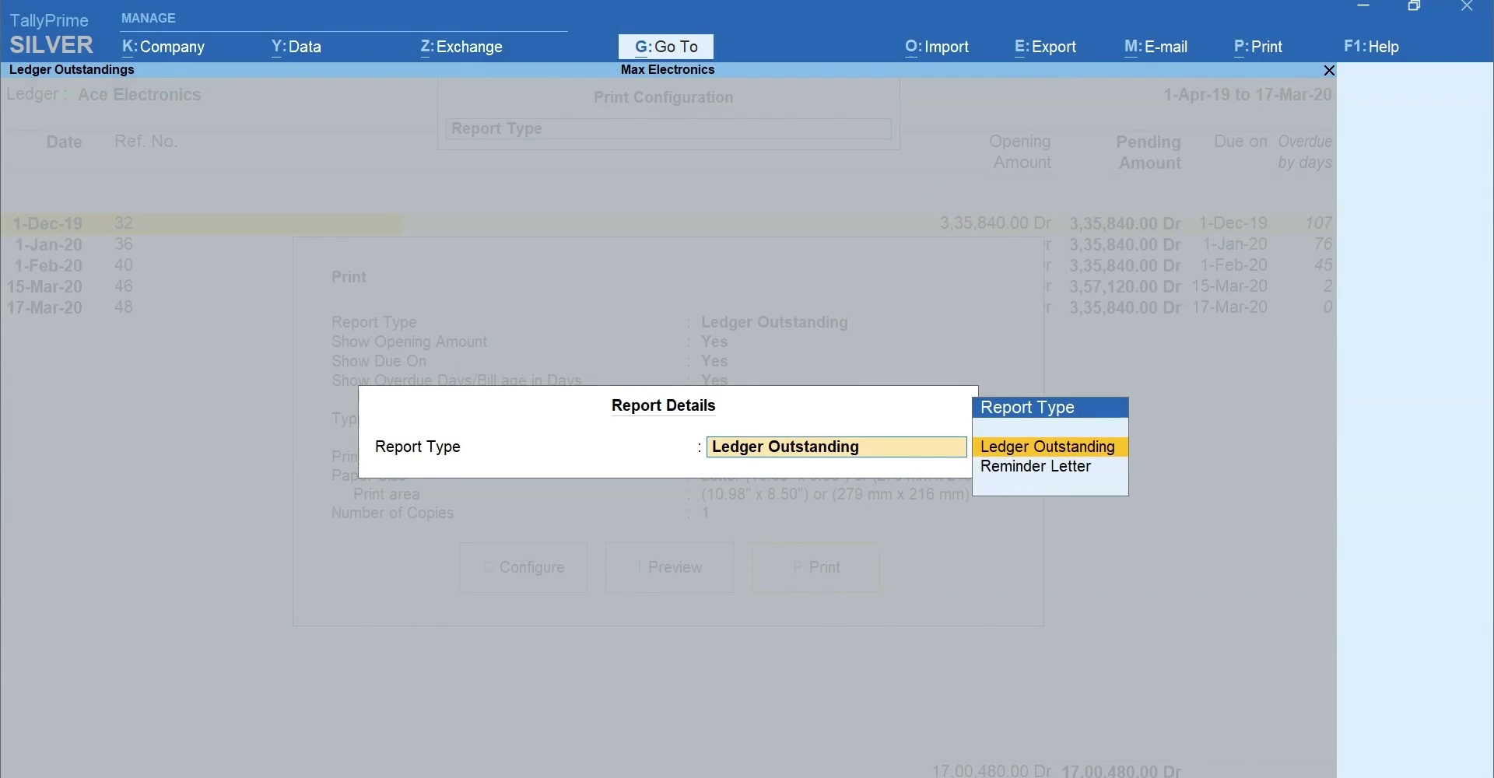
click(1036, 466)
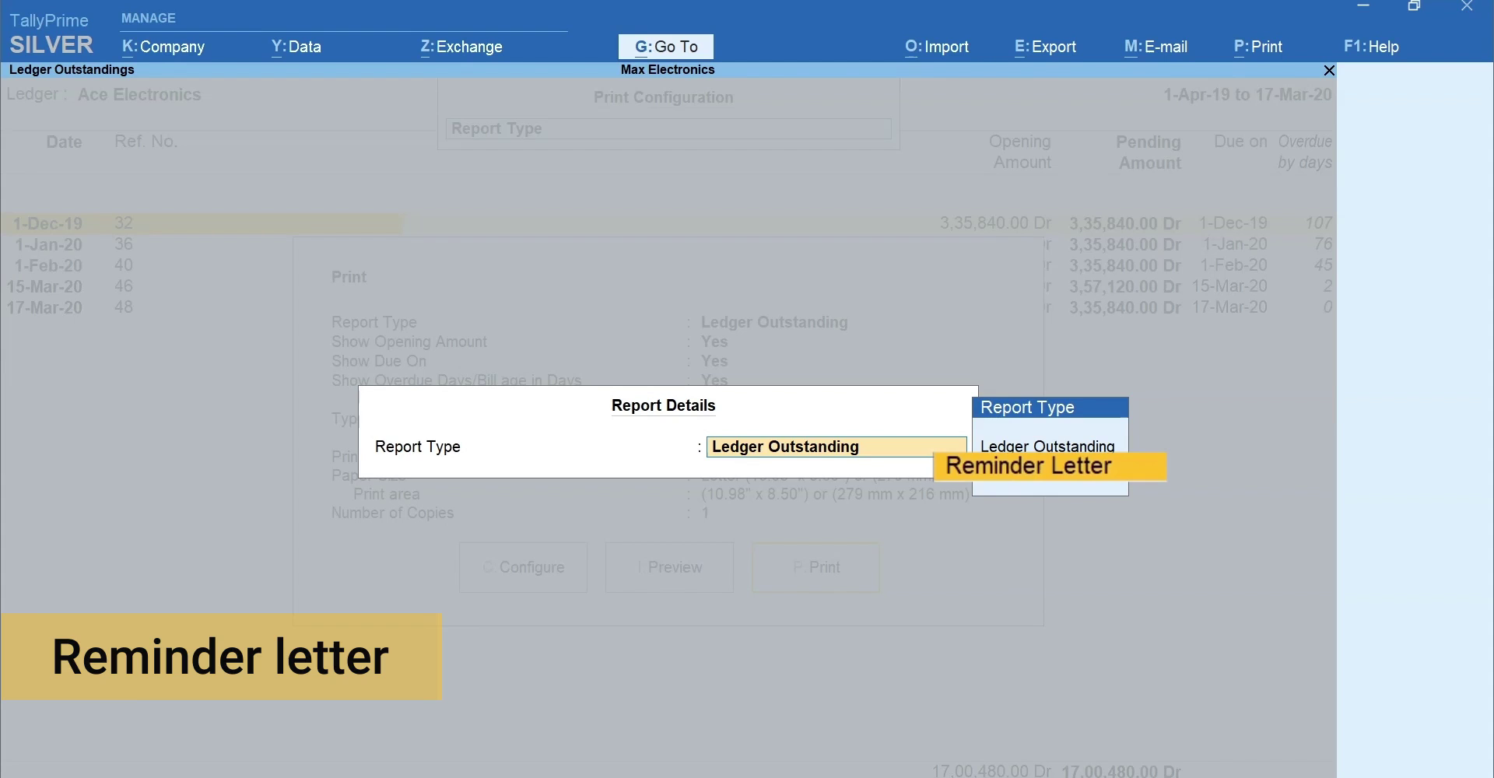
key(Return)
key(Return)
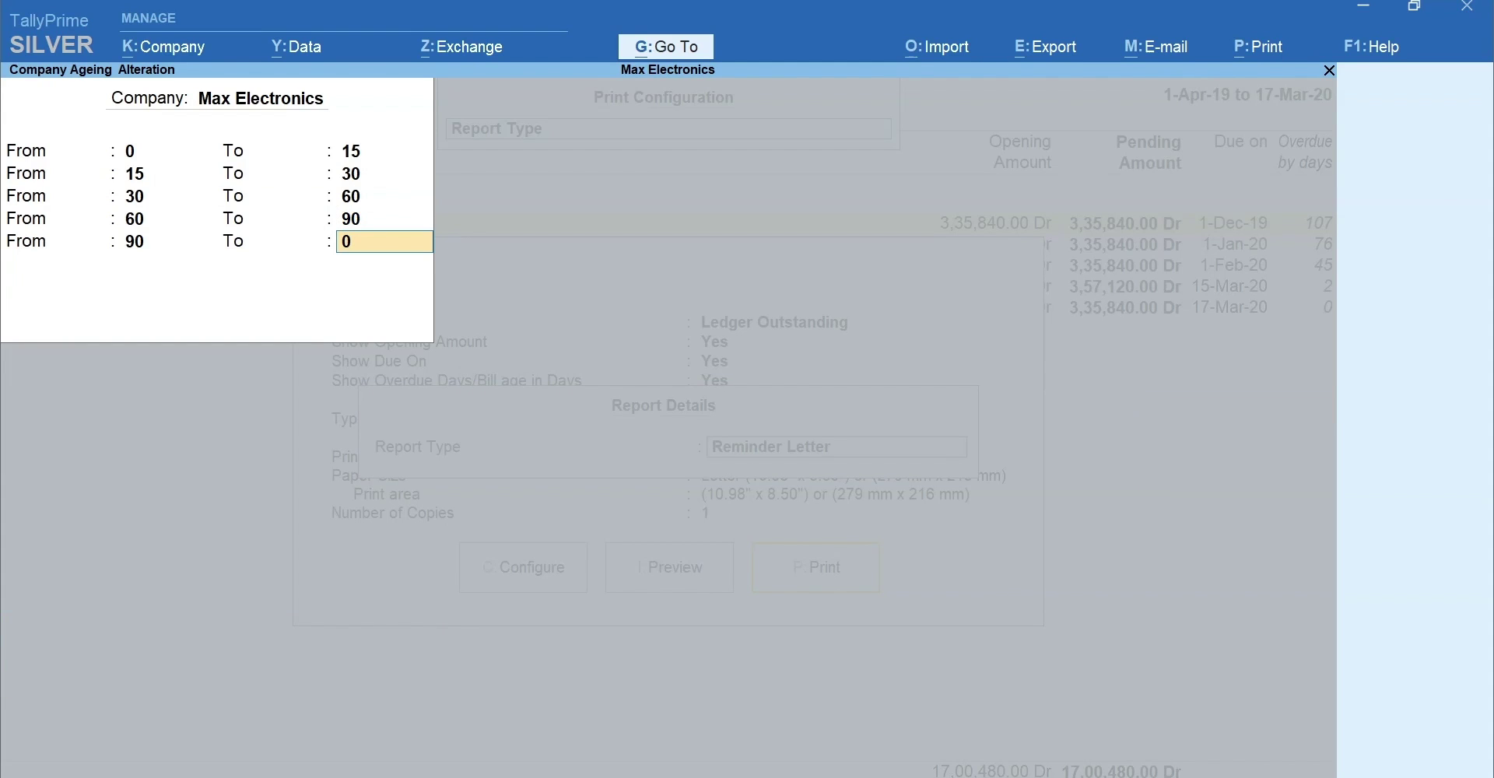
key(Return)
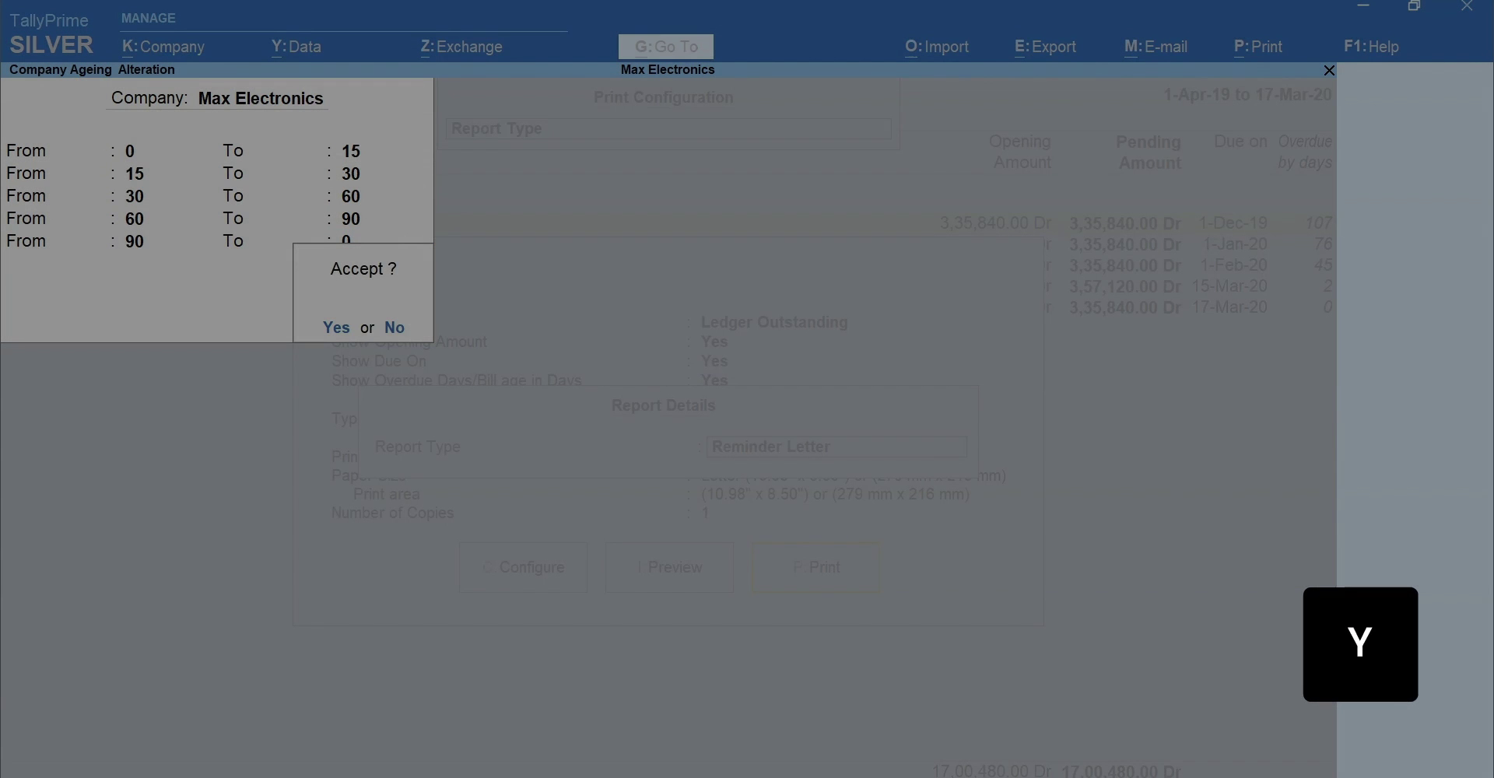
key(y)
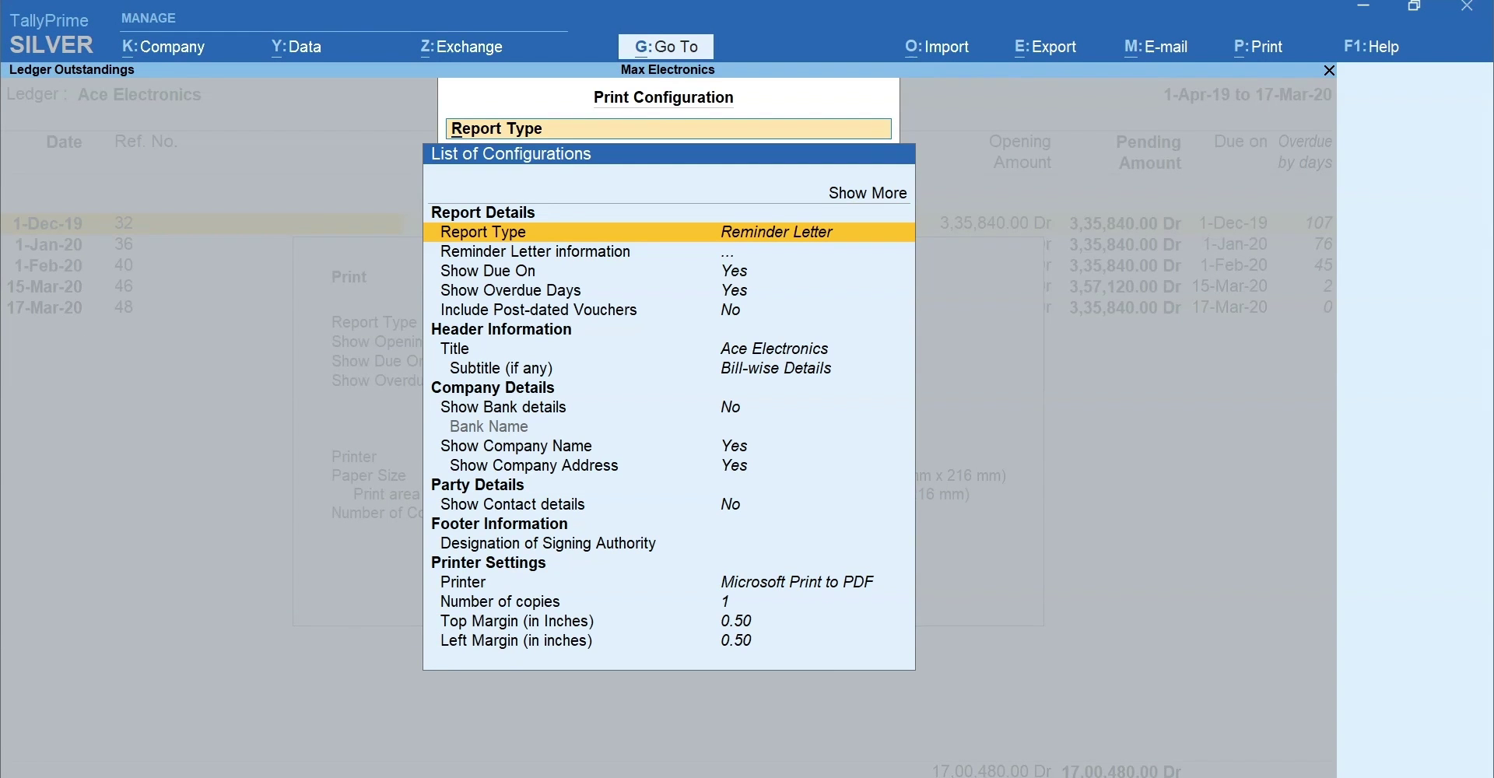
key(Escape)
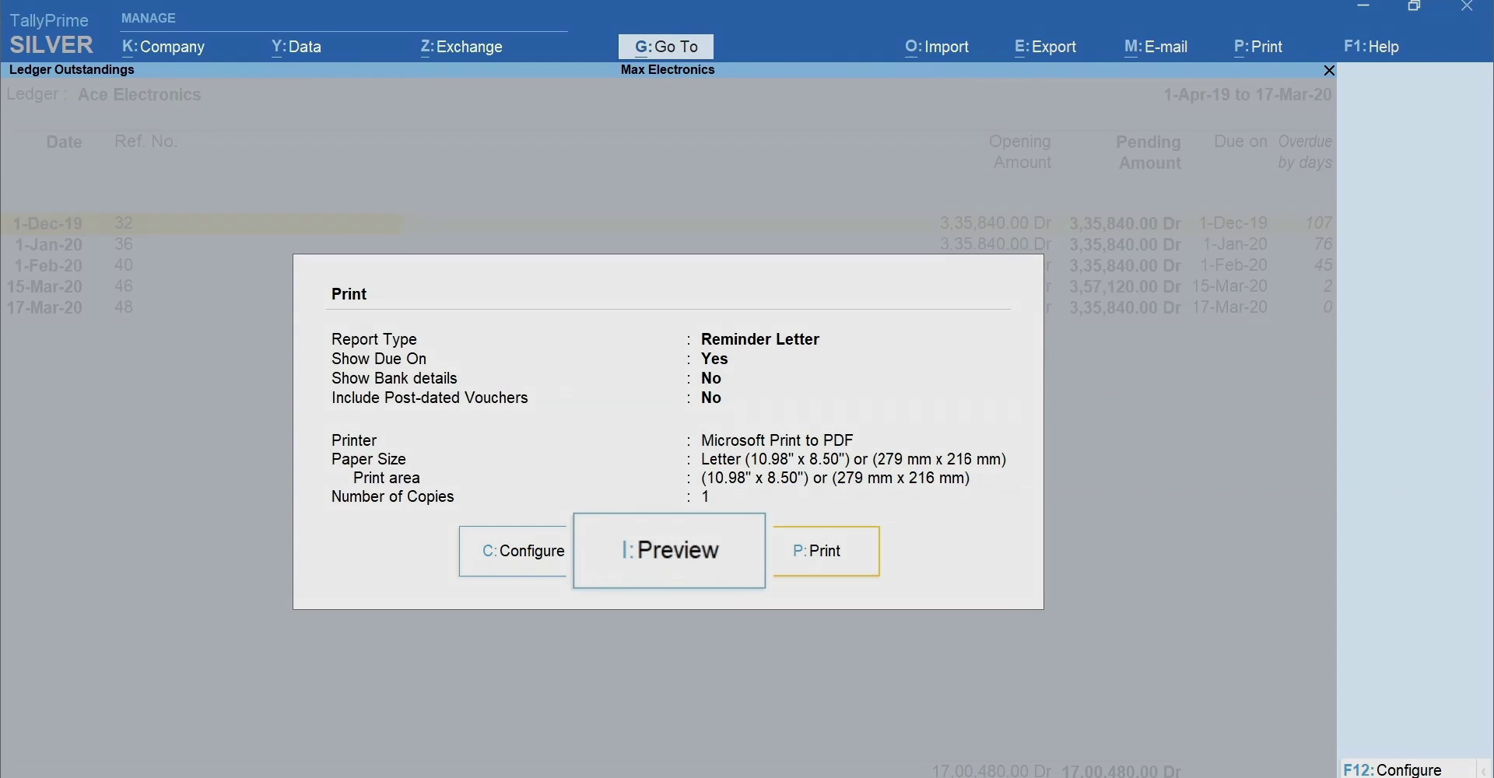
Preview the Ace Electronics reminder letter, zoom in to read it, and print it.
key(i)
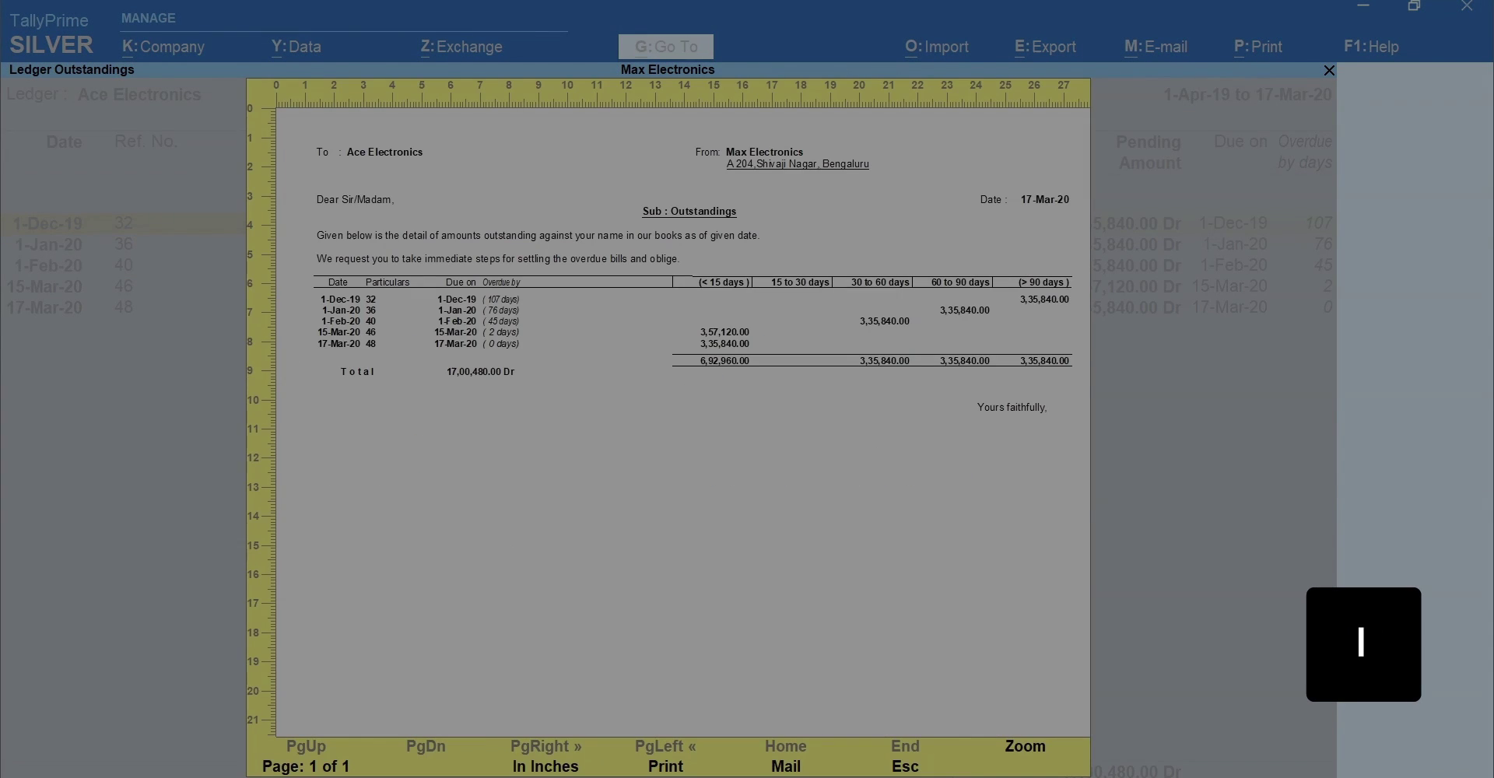
key(alt+z)
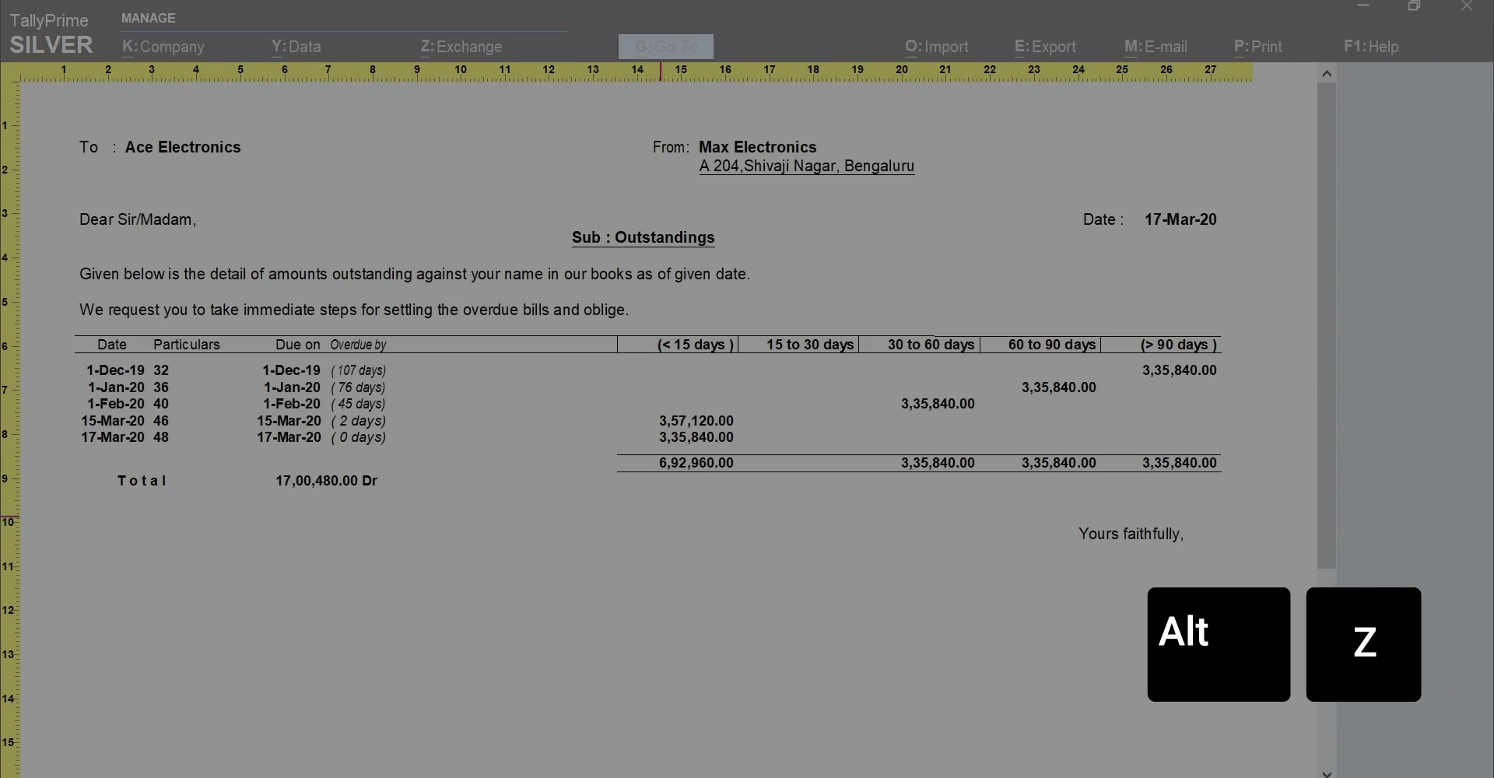
key(Escape)
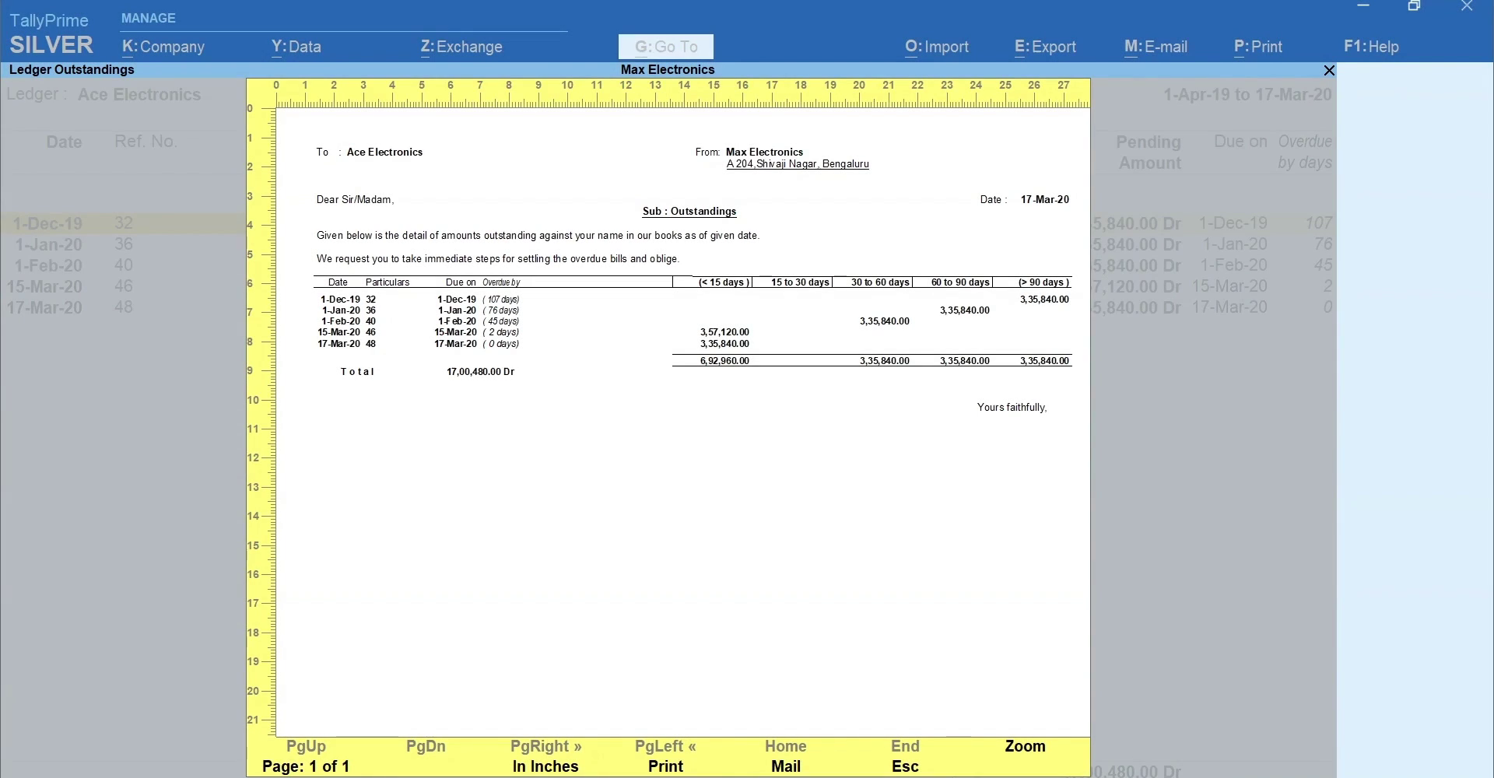
key(Escape)
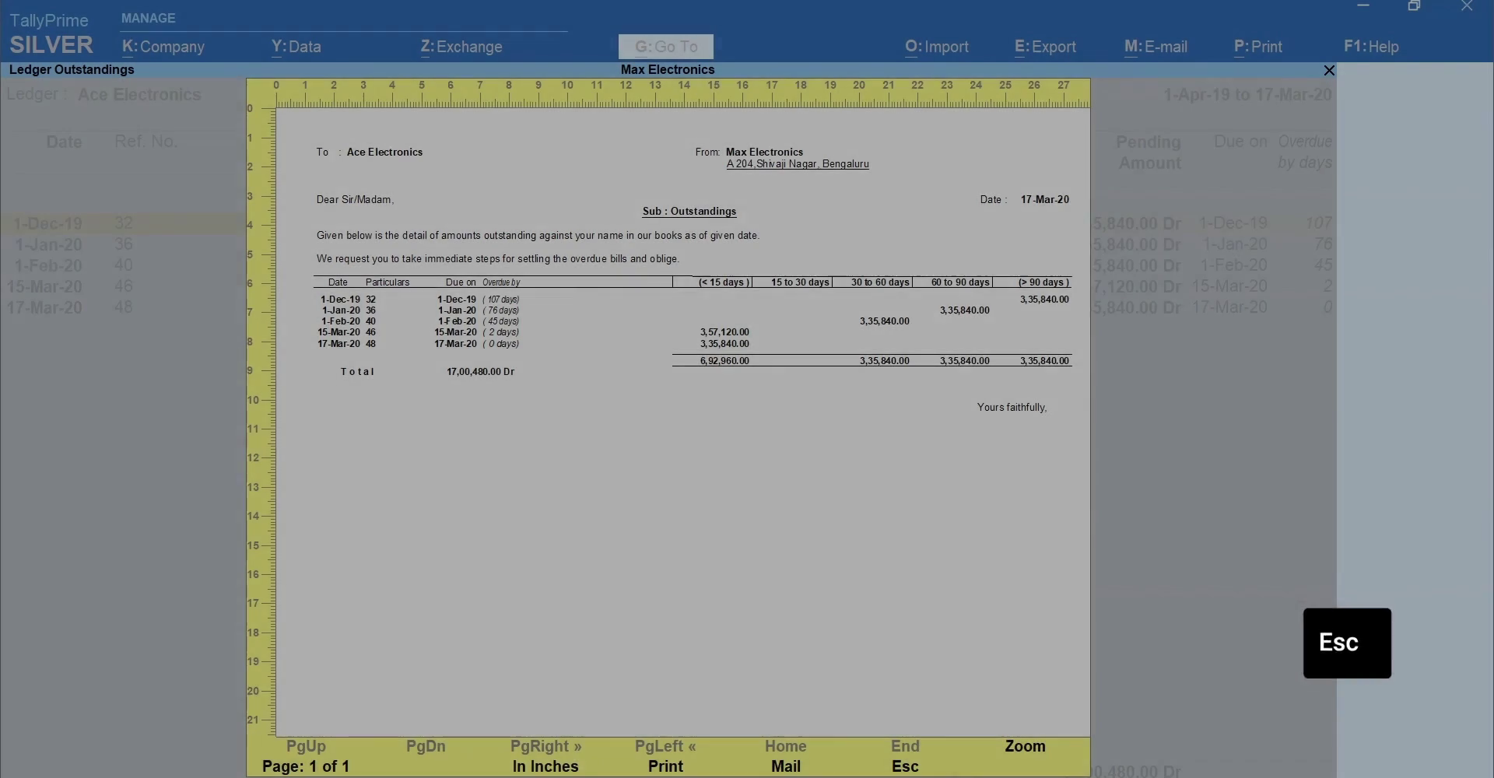
key(p)
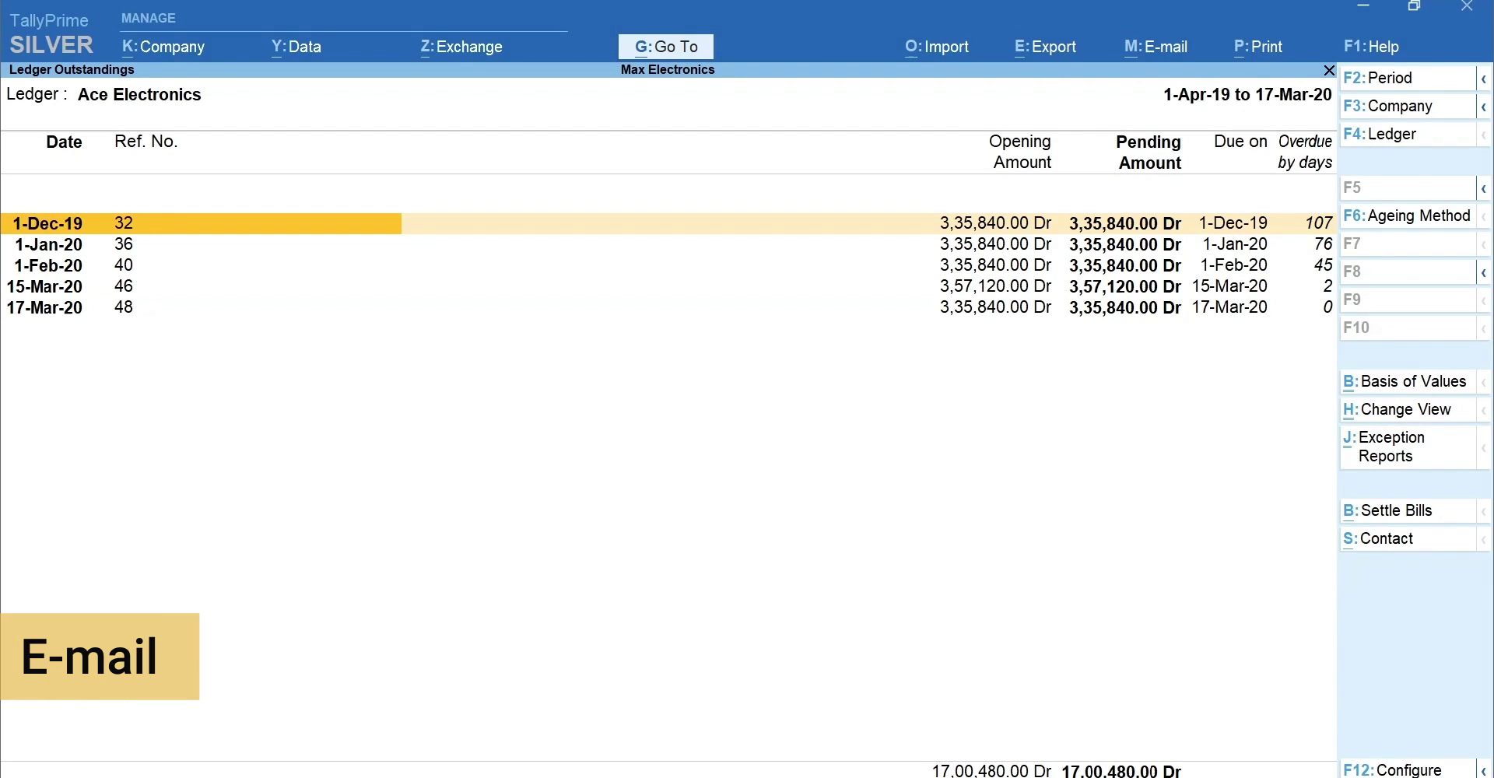
Leave the ledger outstandings of Ace Electronics and display the outstanding payables bill by bill.
key(alt+m)
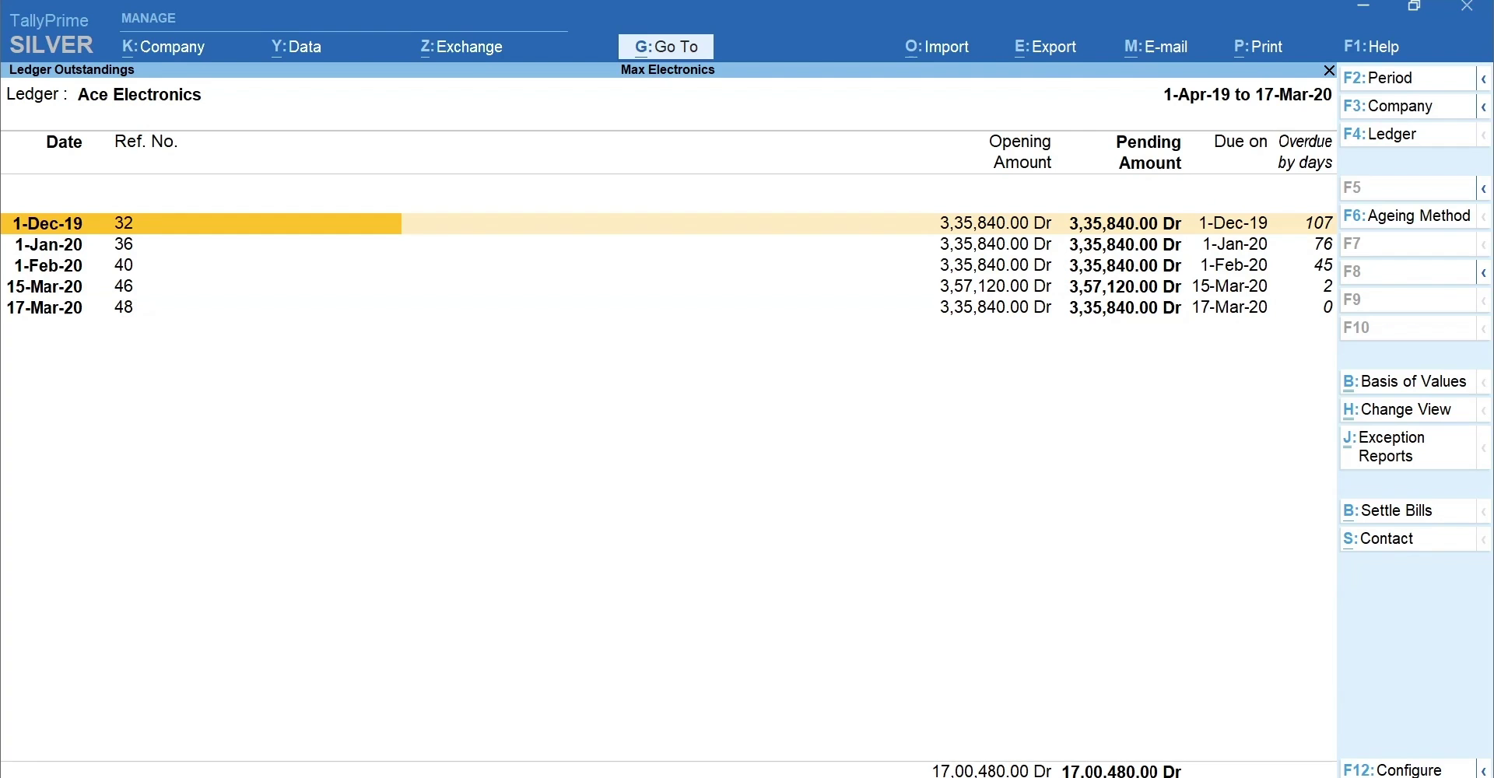
key(Escape)
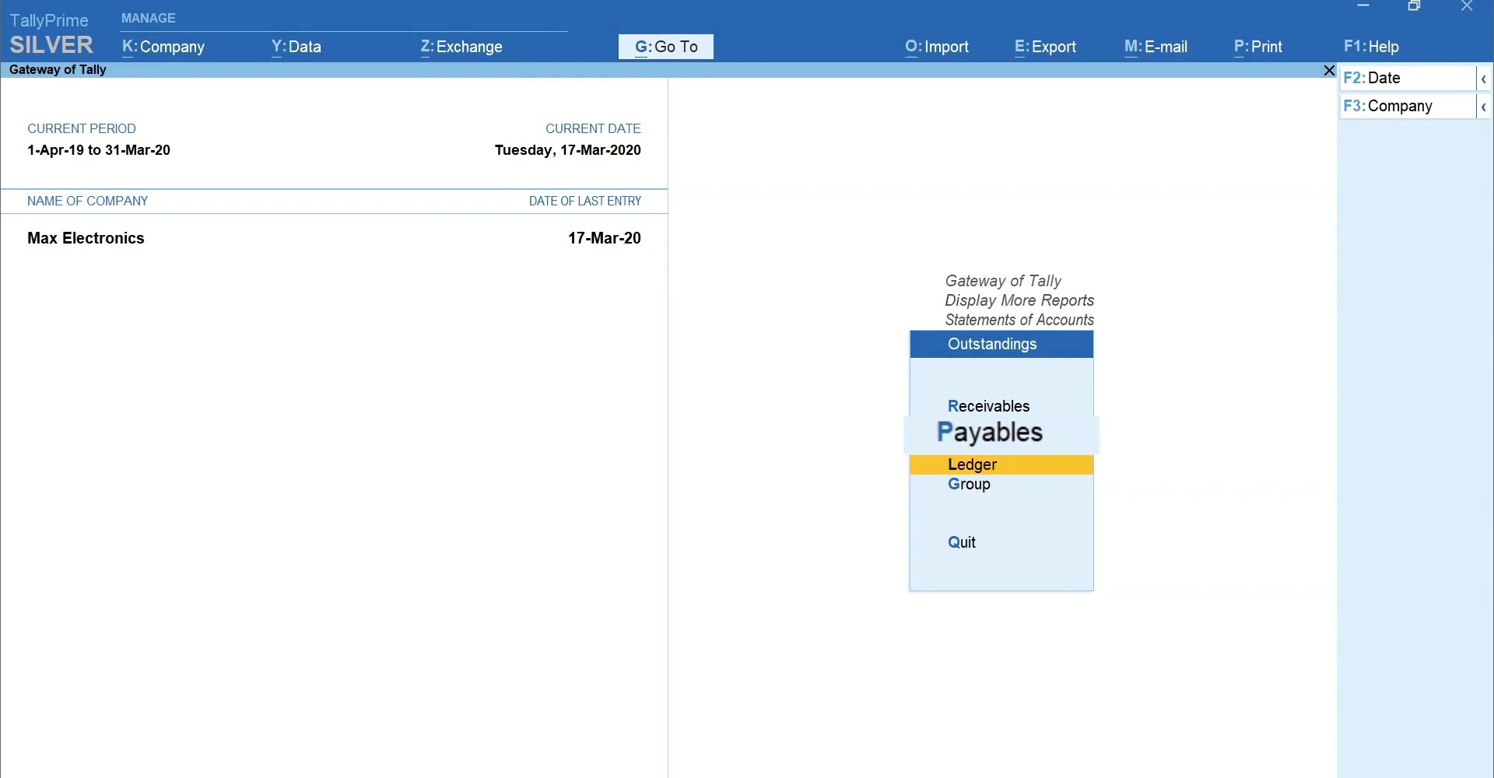
key(p)
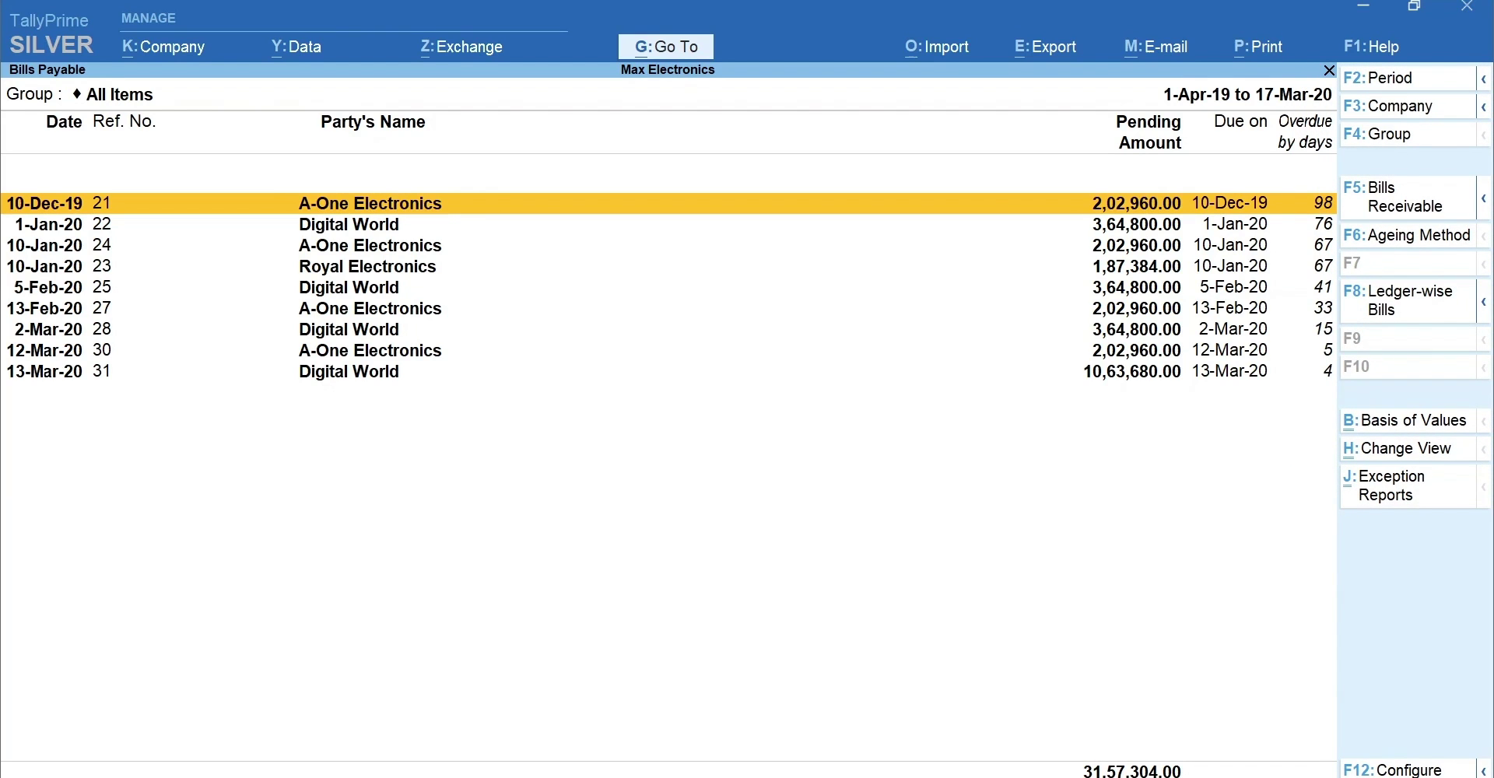
key(alt+g)
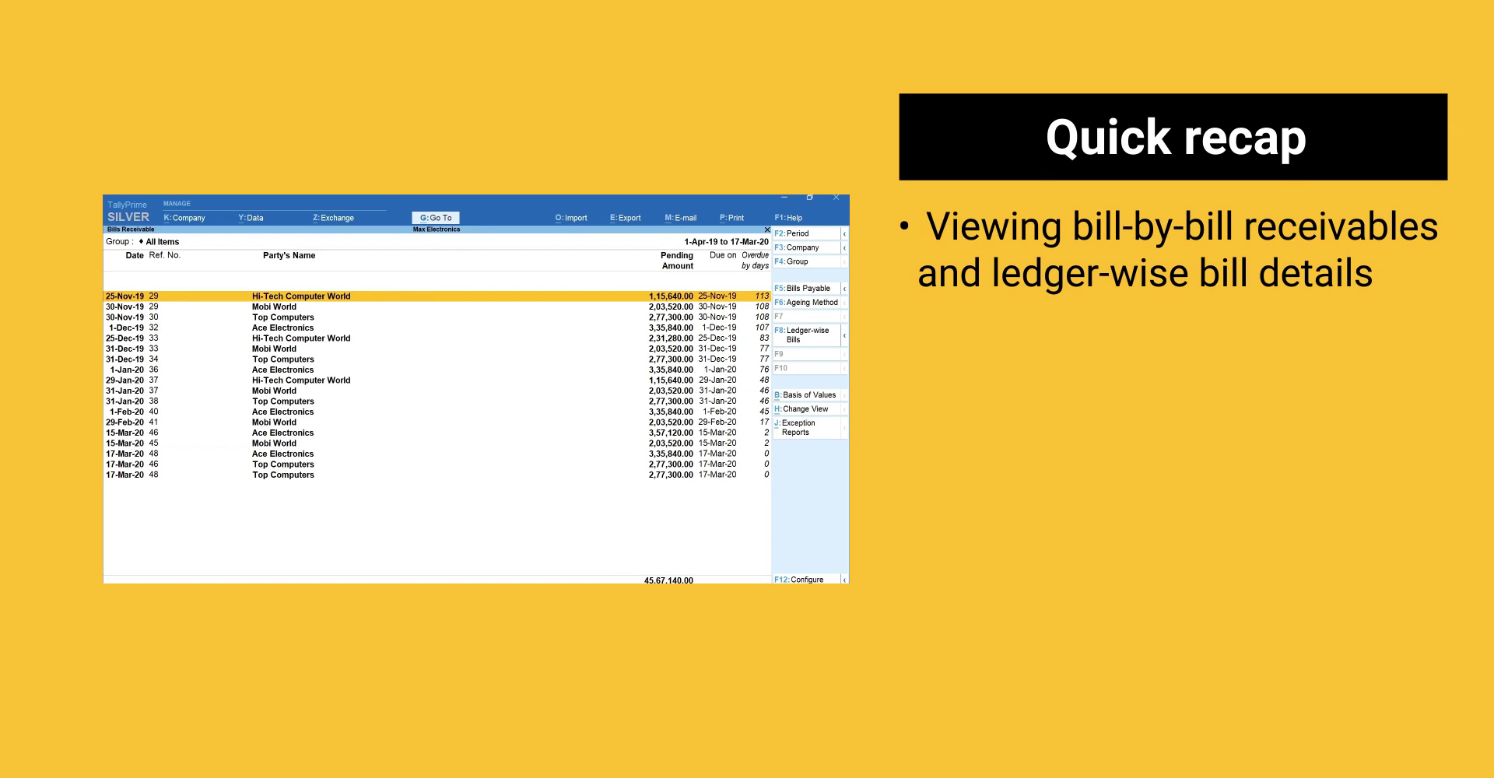
key(F8)
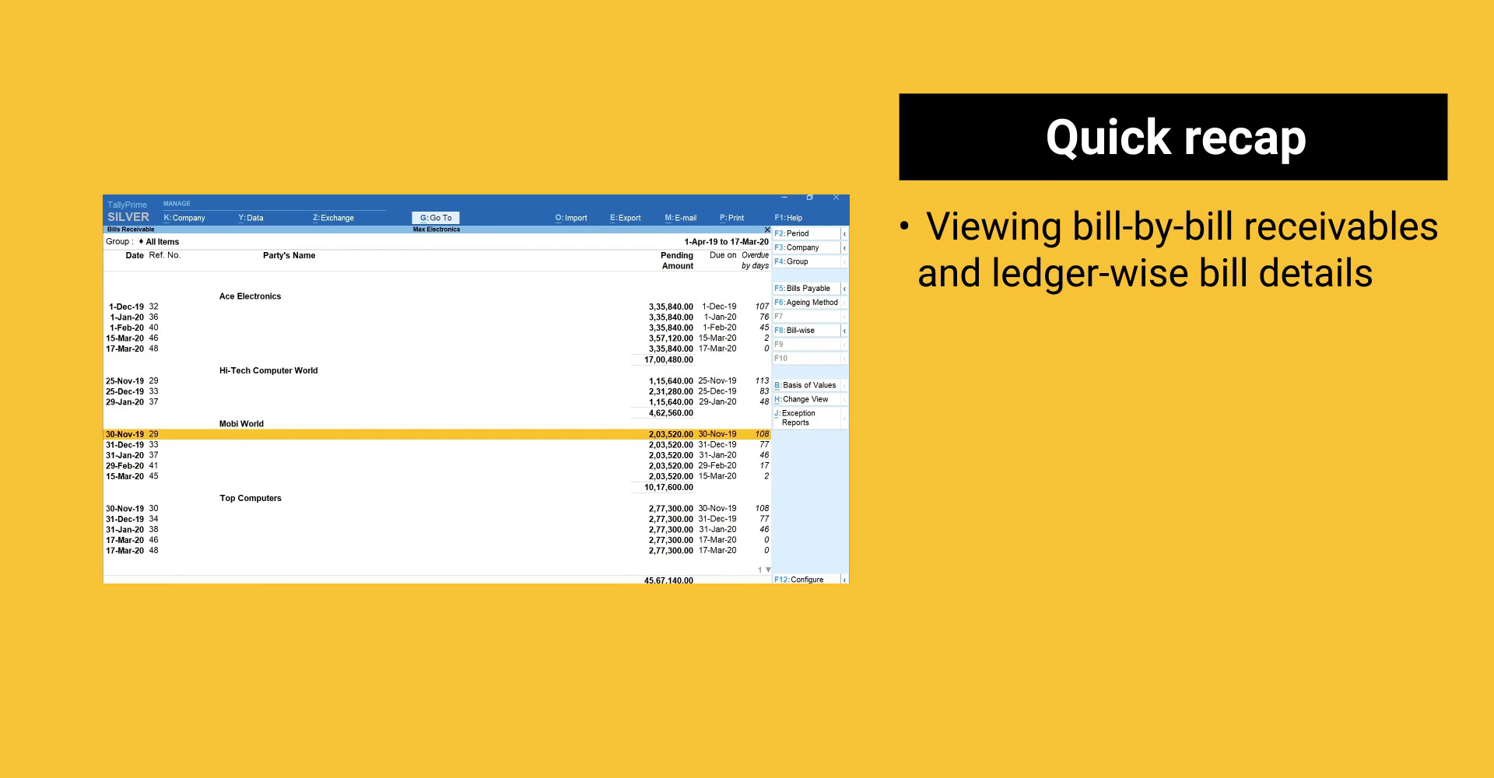
key(F6)
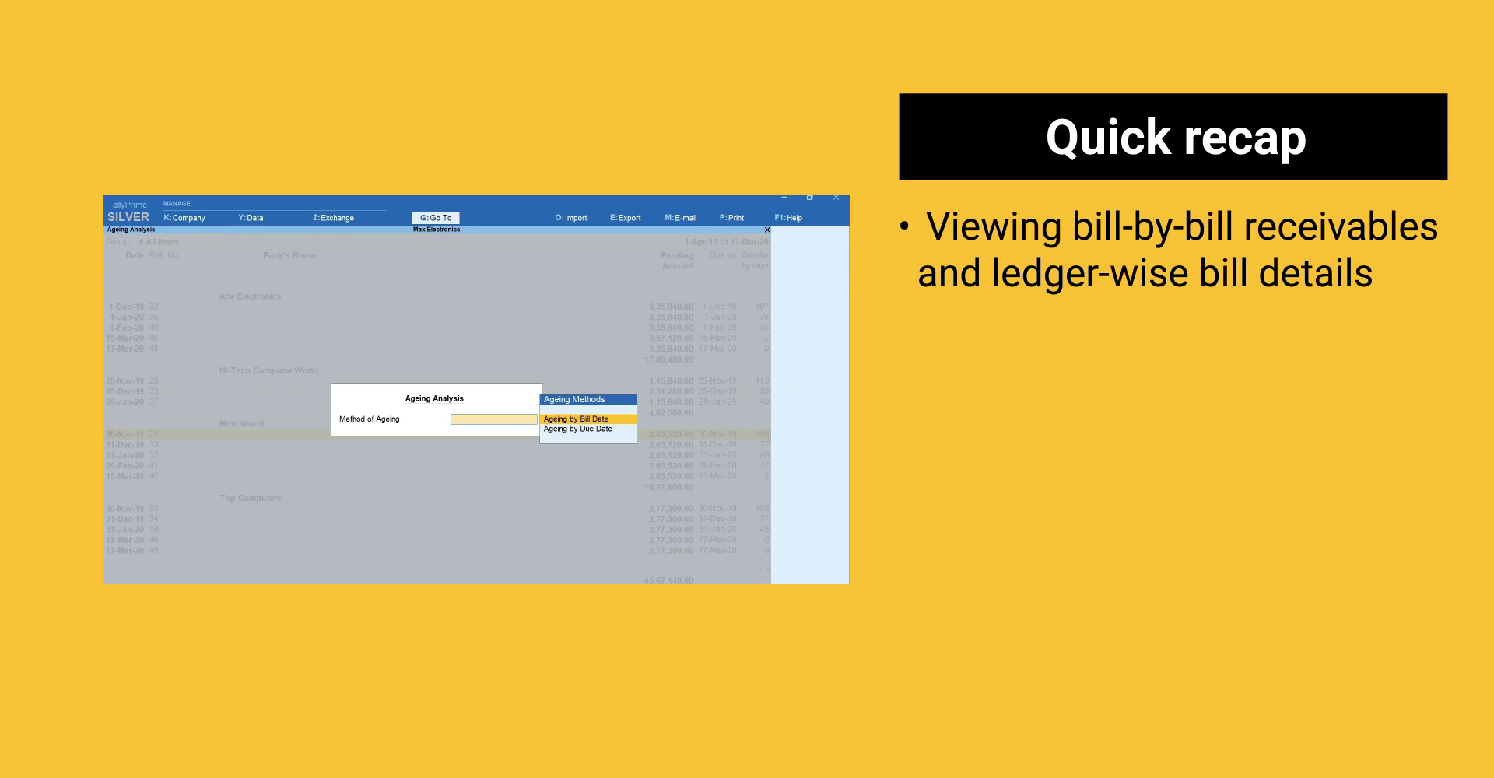
key(Down)
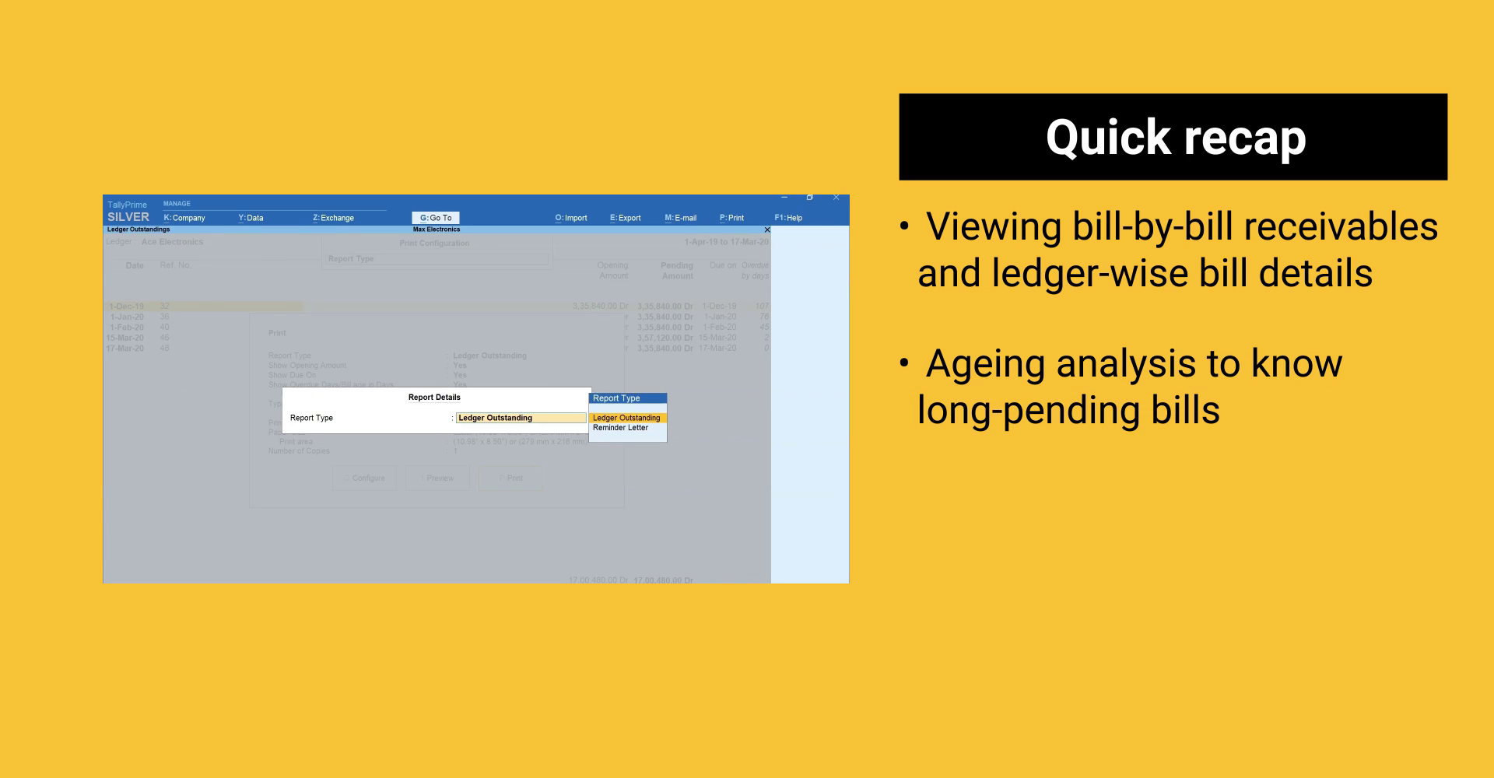
key(Down)
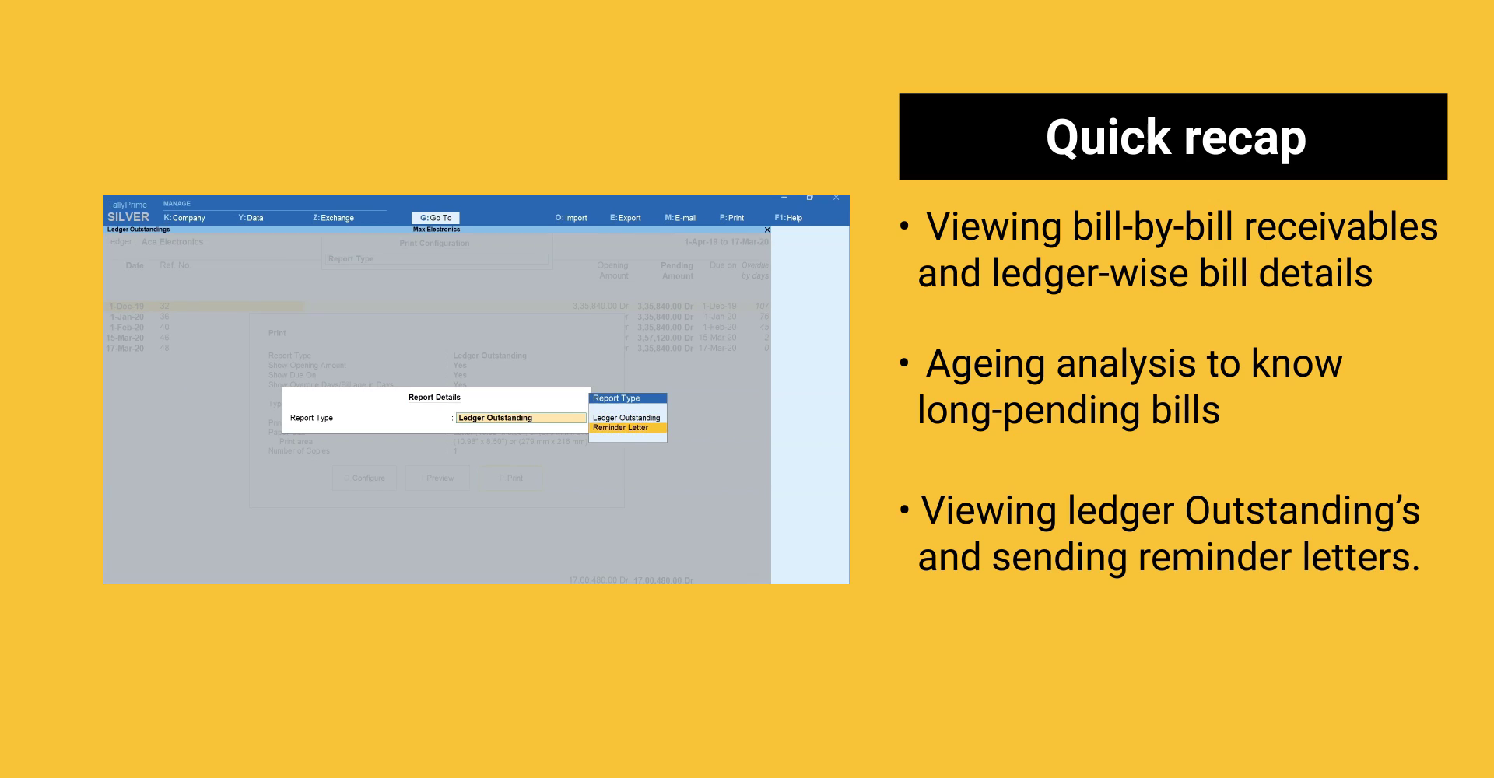